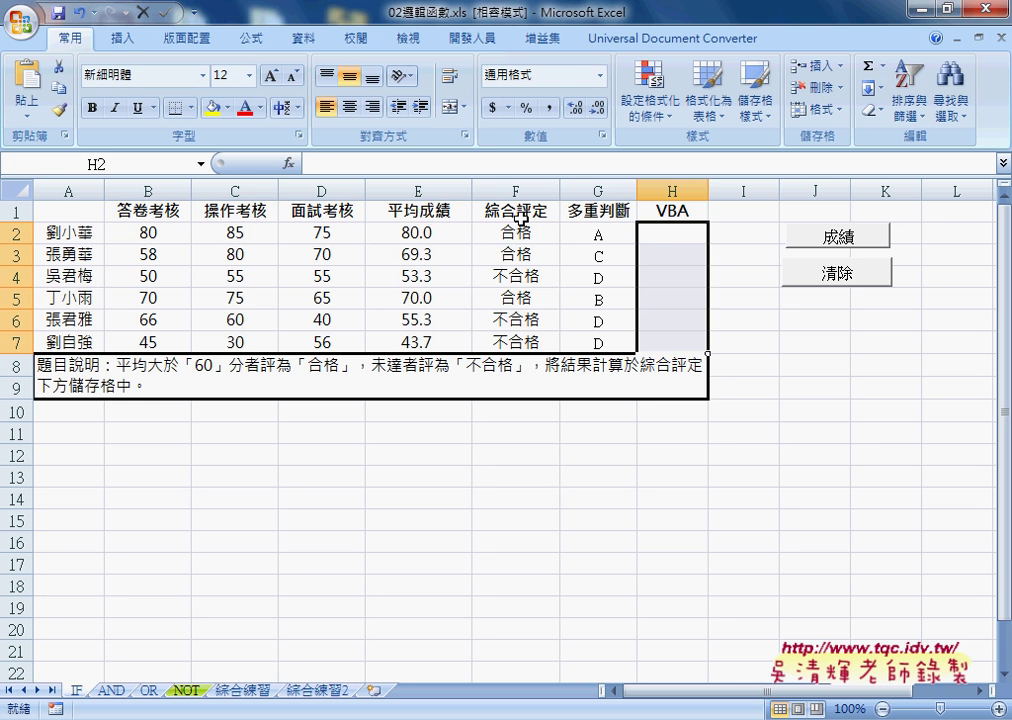
Step: Inspect the IF formula in F2, run the grading macro, then clear column H
left_click(520, 231)
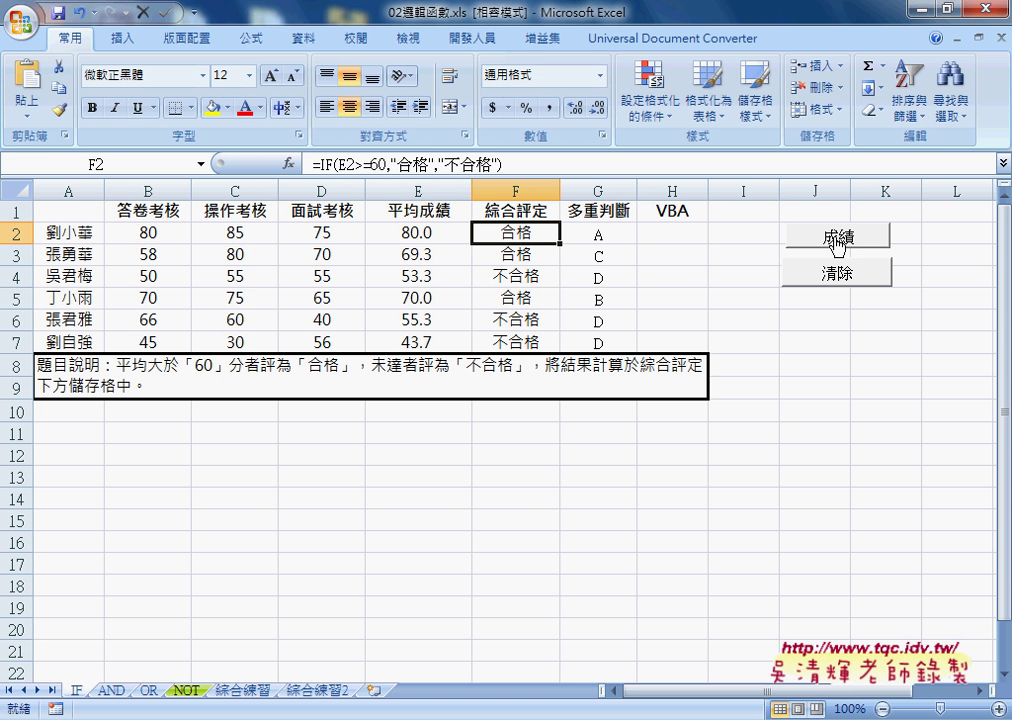
left_click(837, 240)
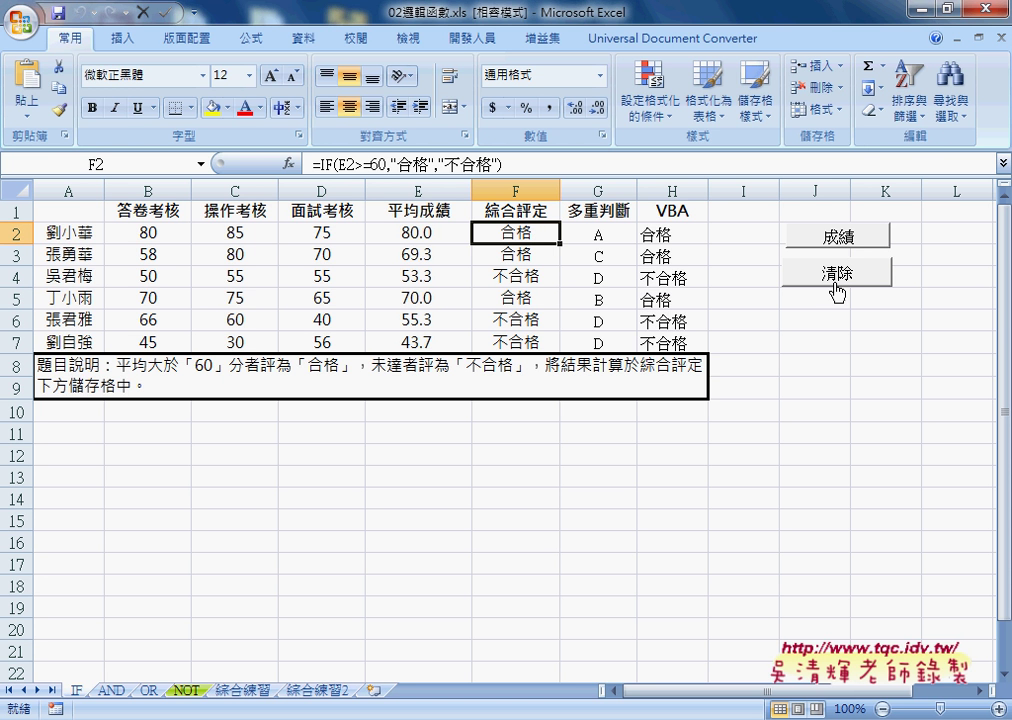
left_click(776, 273)
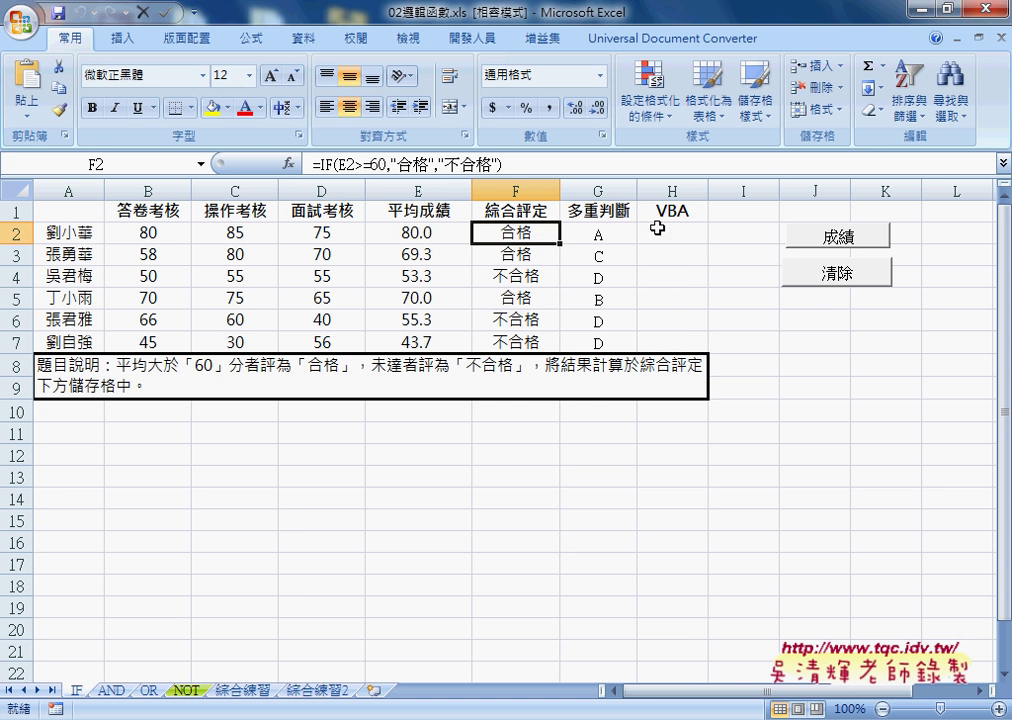
Step: Insert the user-defined =成績函數(E2) in H2 and fill it down to H7
left_click(289, 163)
left_click(605, 389)
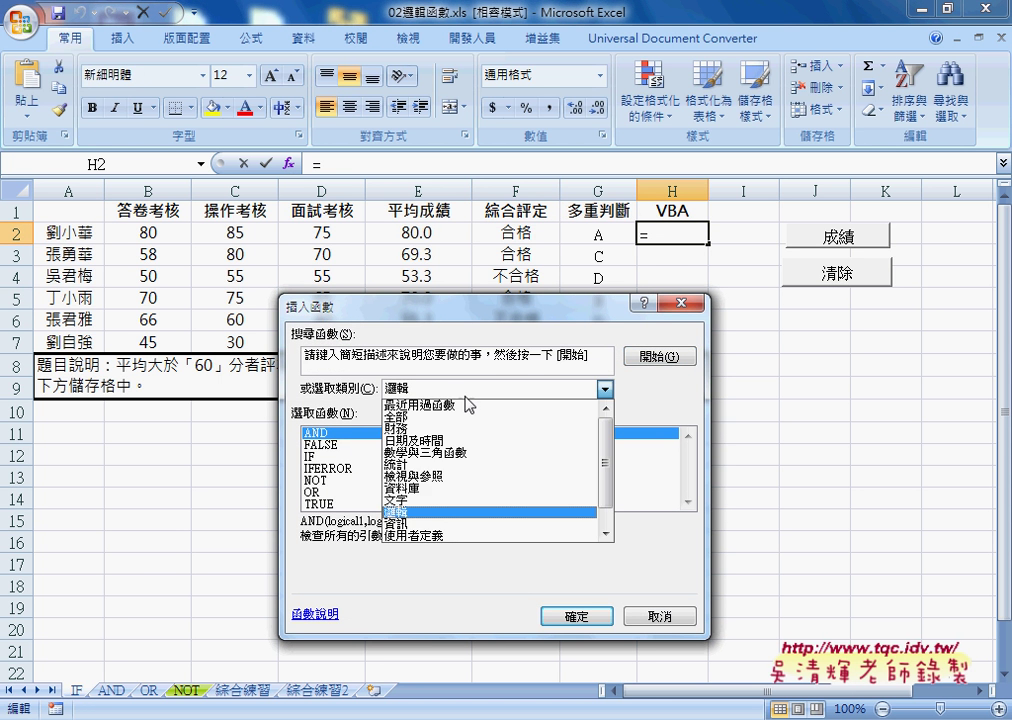
left_click(452, 537)
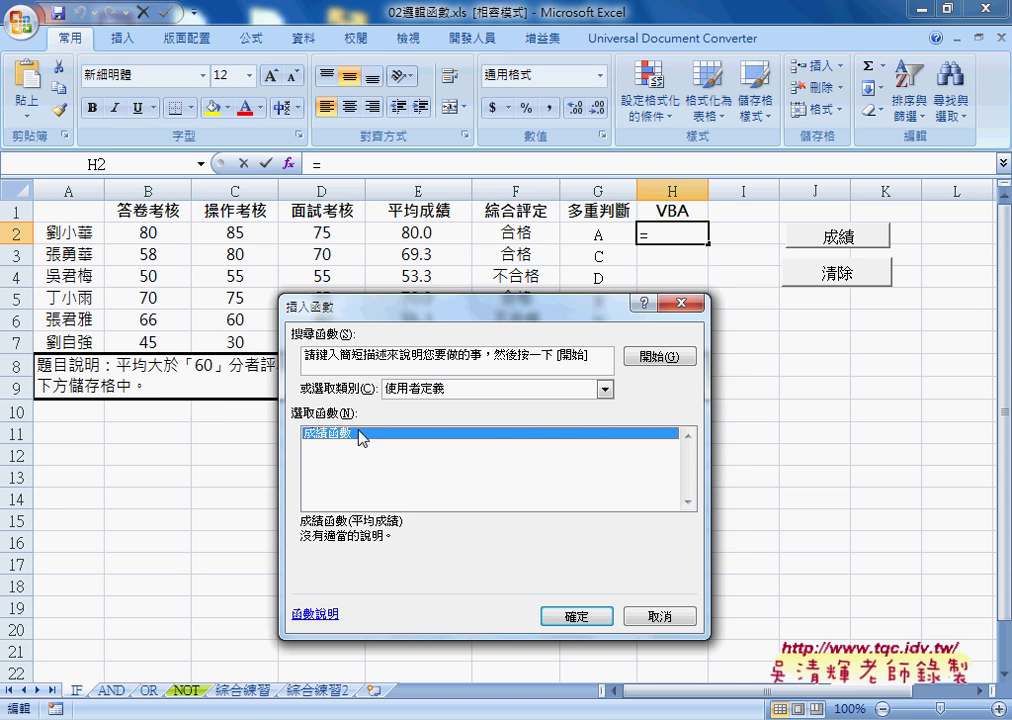
left_click(576, 616)
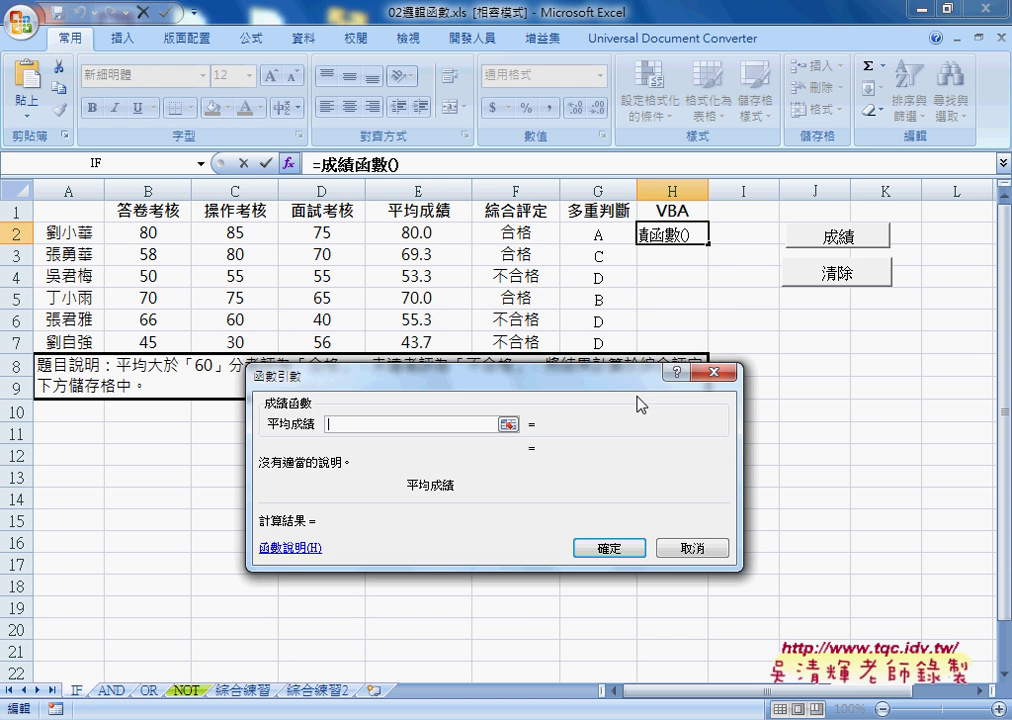
left_click(458, 231)
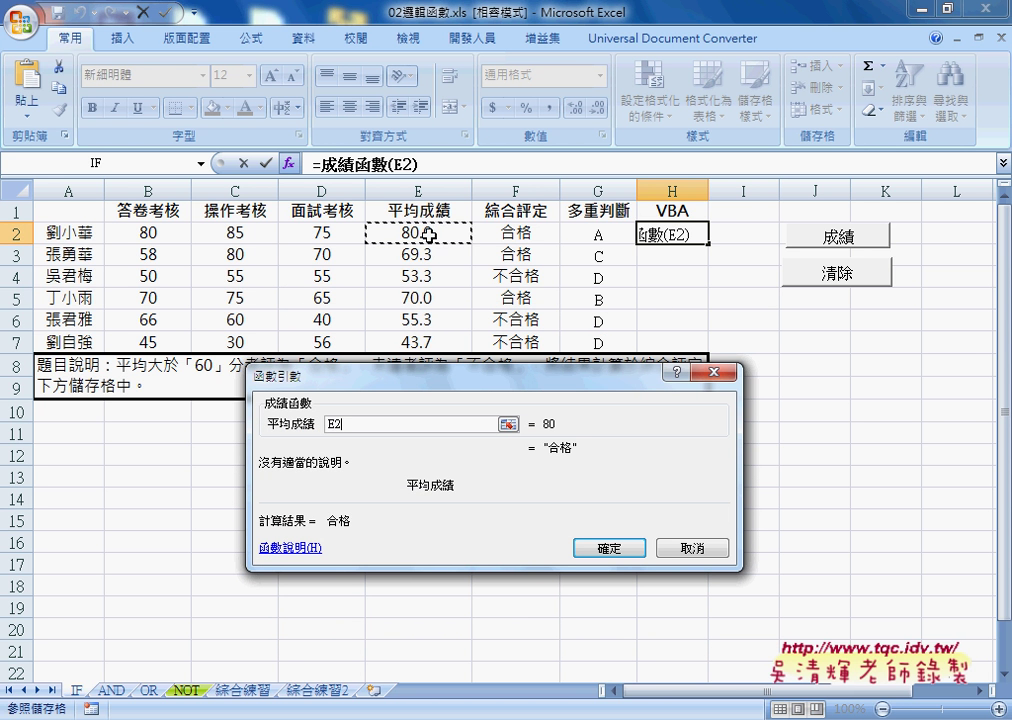
left_click(610, 548)
left_click_drag(708, 243, 703, 344)
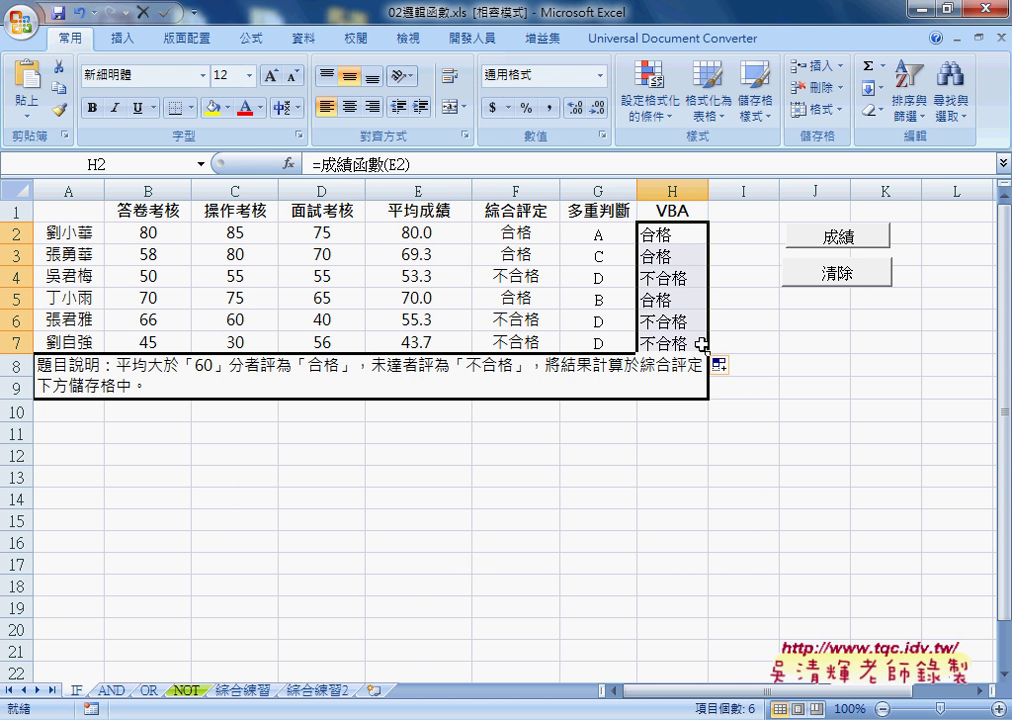
Step: Delete the H2:H7 formulas and run the 成績 macro from H2 so it writes plain 合格/不合格 values
key("Delete")
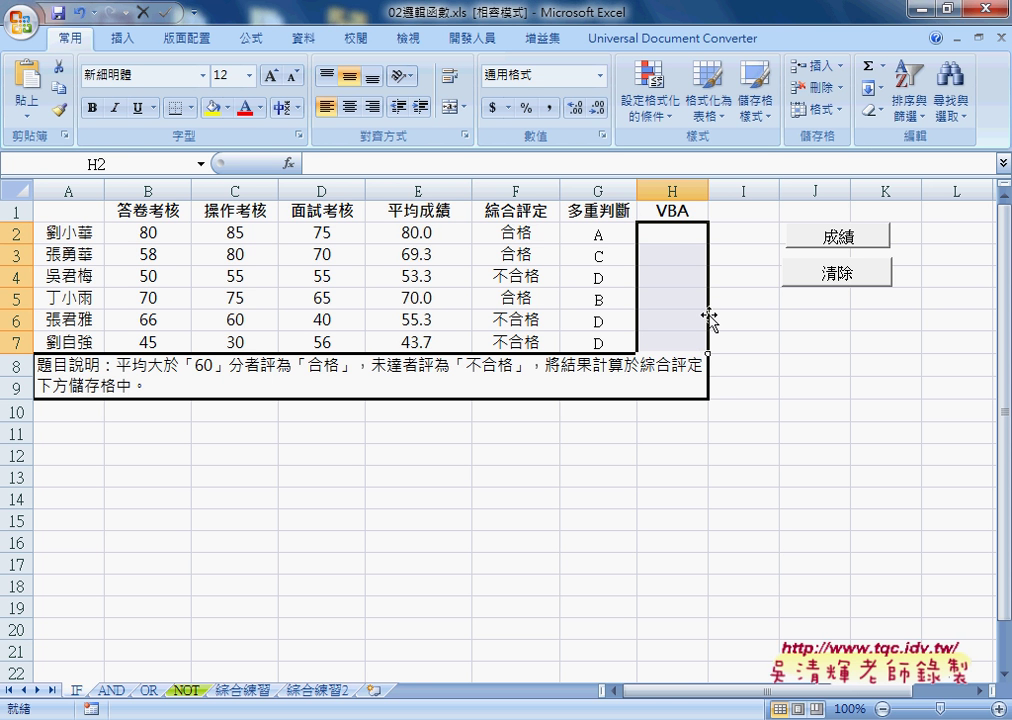
left_click(681, 233)
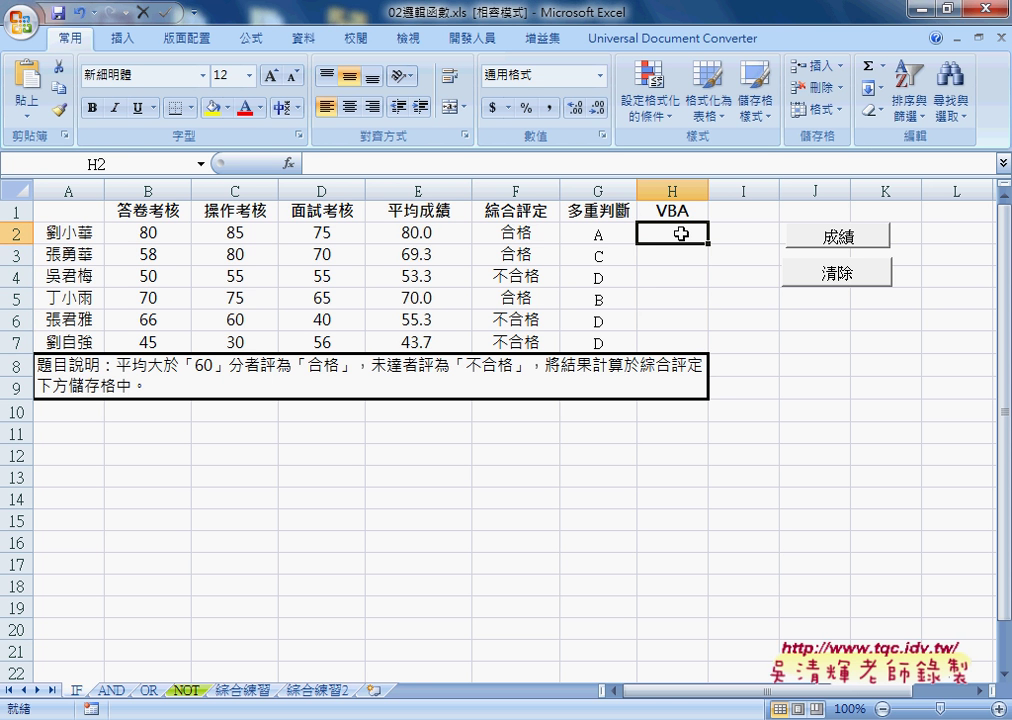
left_click(843, 245)
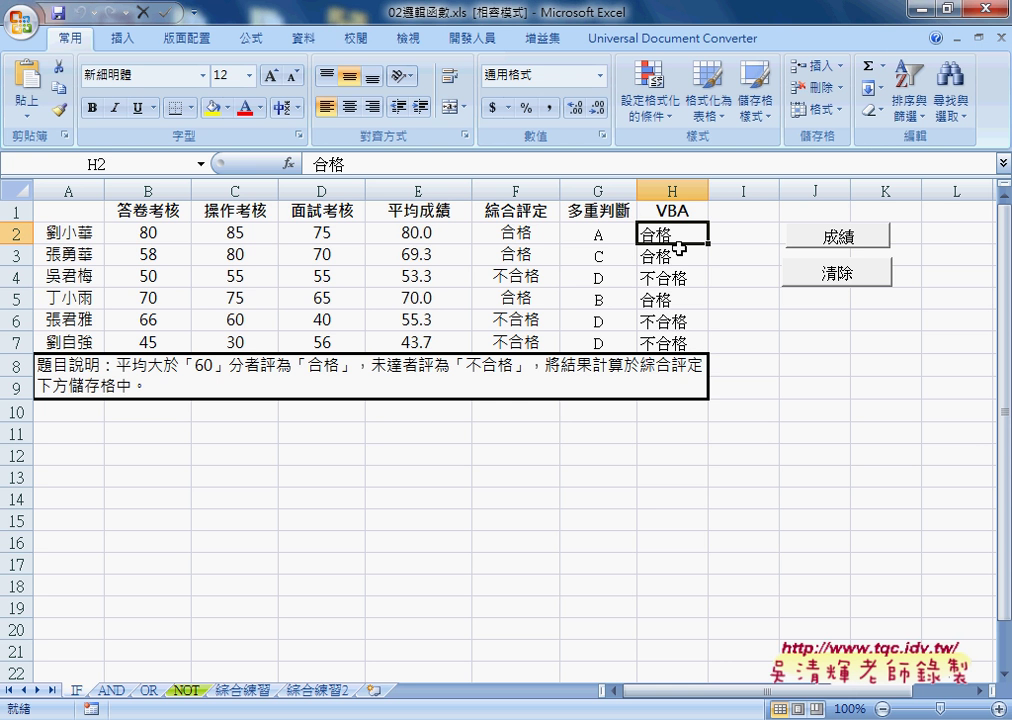
left_click(678, 189)
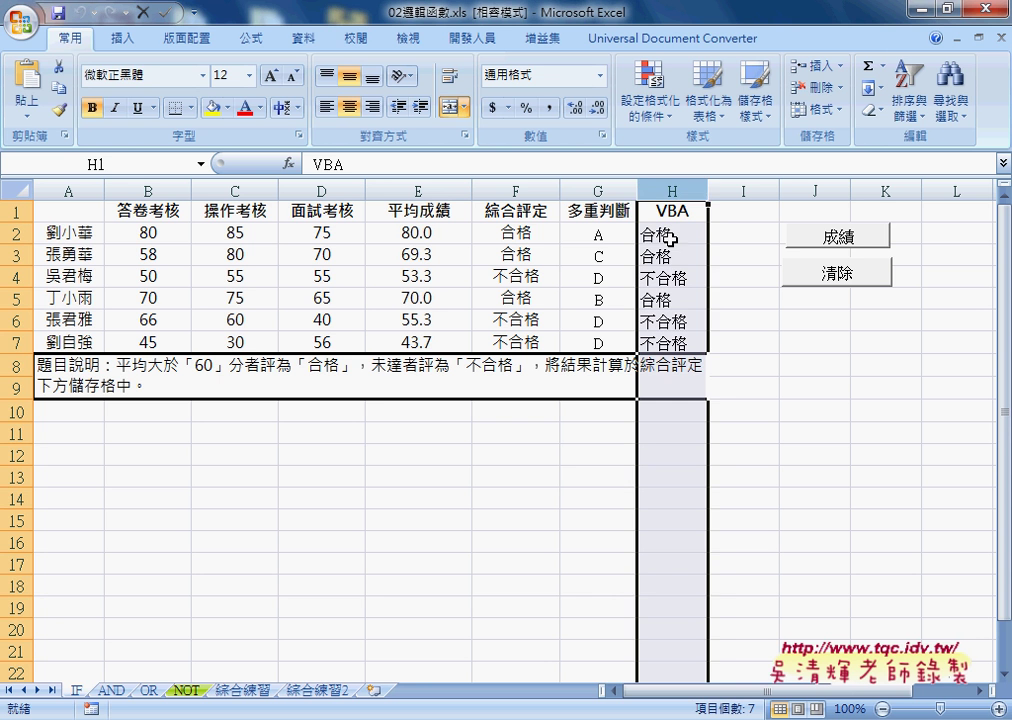
left_click(664, 234)
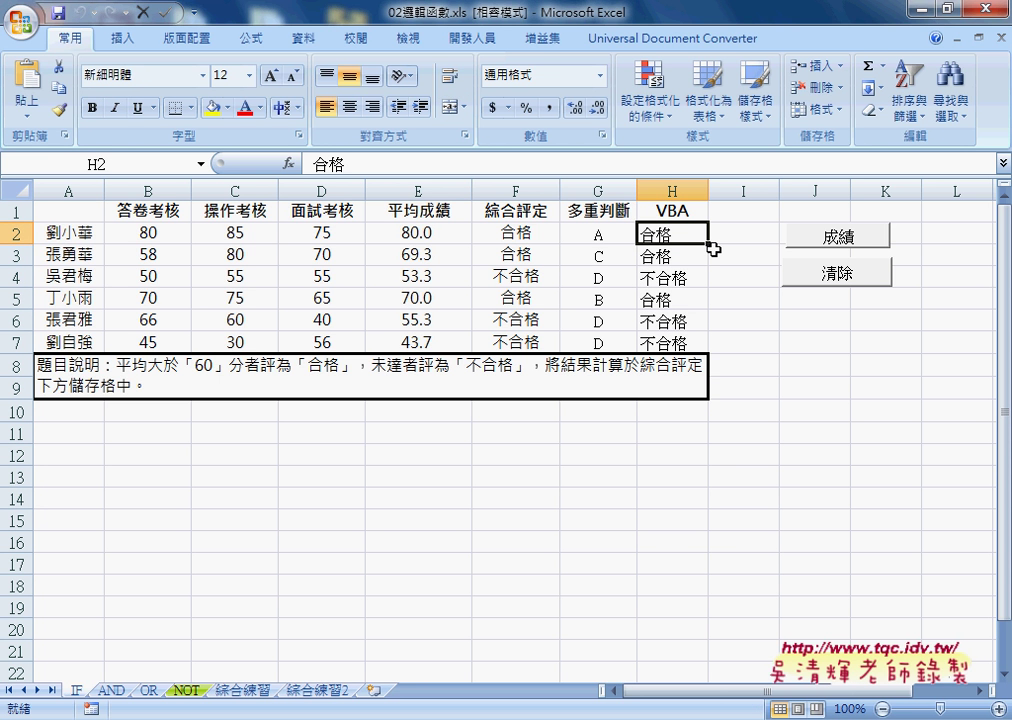
Step: Open the code of the 清除 button's assigned macro through 指定巨集 > 編輯
right_click(842, 280)
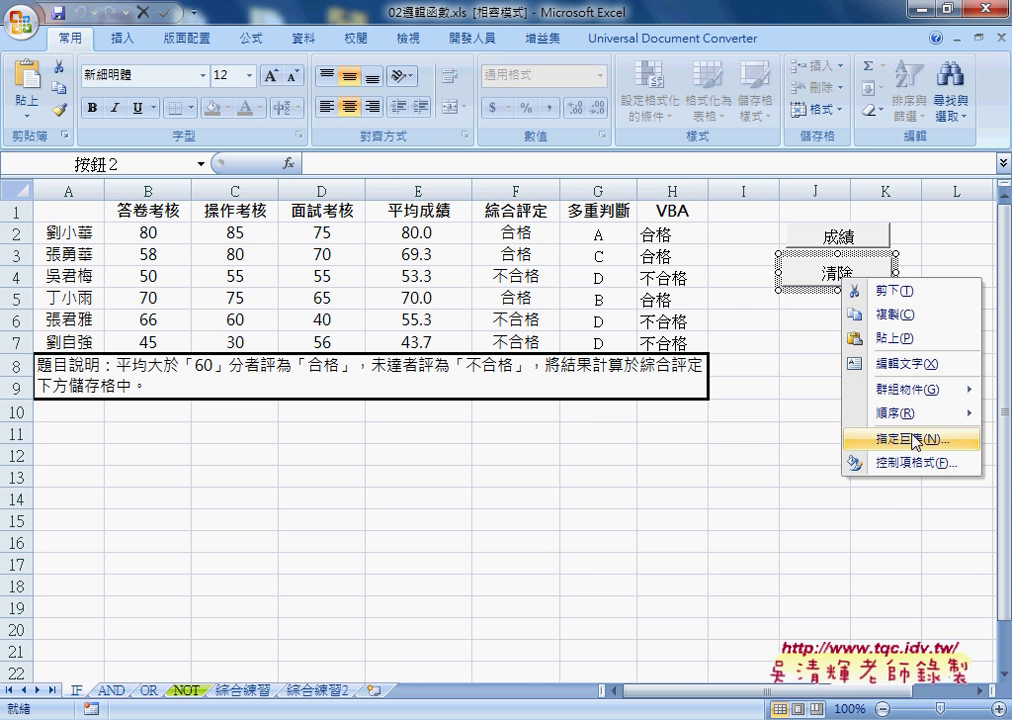
left_click(838, 439)
left_click_drag(748, 284, 400, 268)
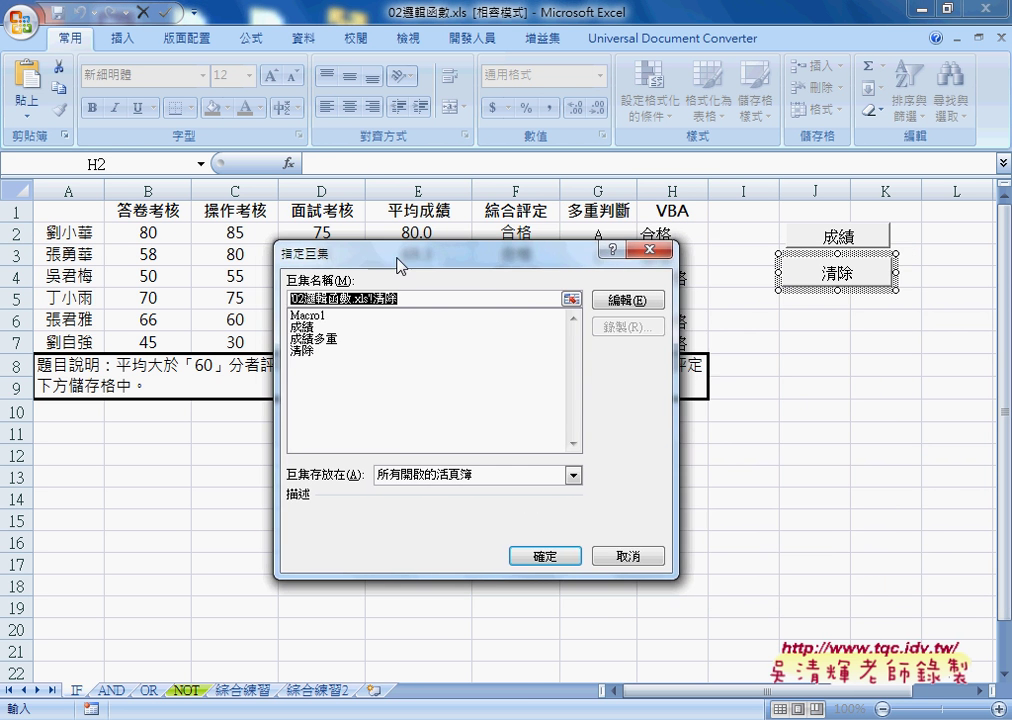
left_click(625, 300)
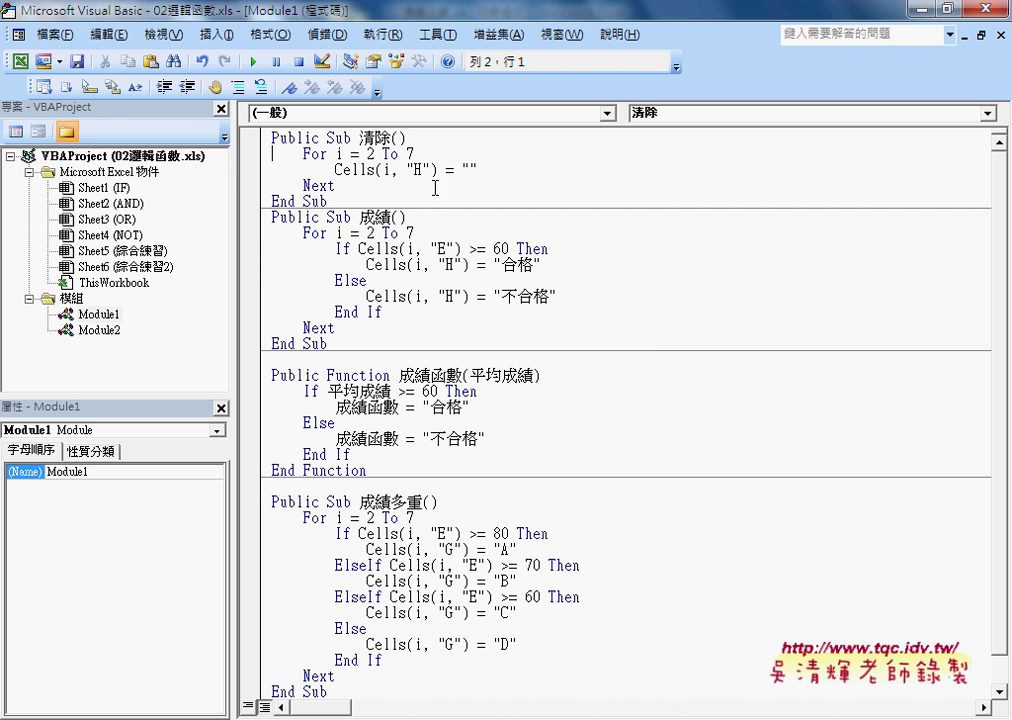
Step: Preview and cancel Insert > 程序, highlight the loop range i = 2 To 7, and restore the editor lower on screen
left_click(216, 34)
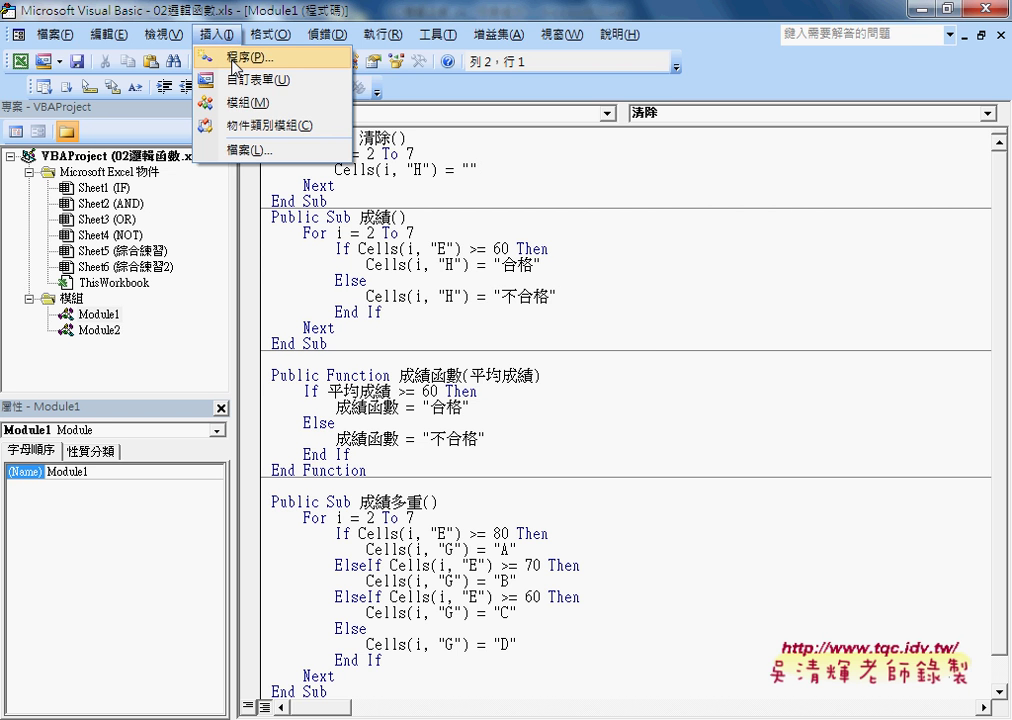
left_click(234, 62)
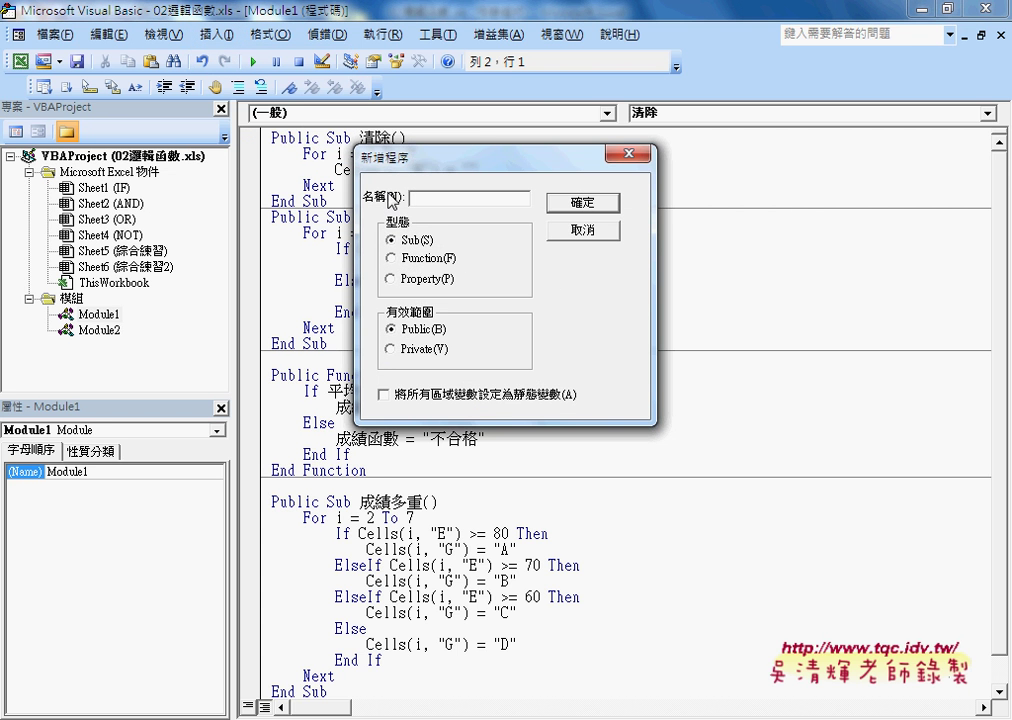
left_click(580, 232)
left_click_drag(338, 153, 418, 152)
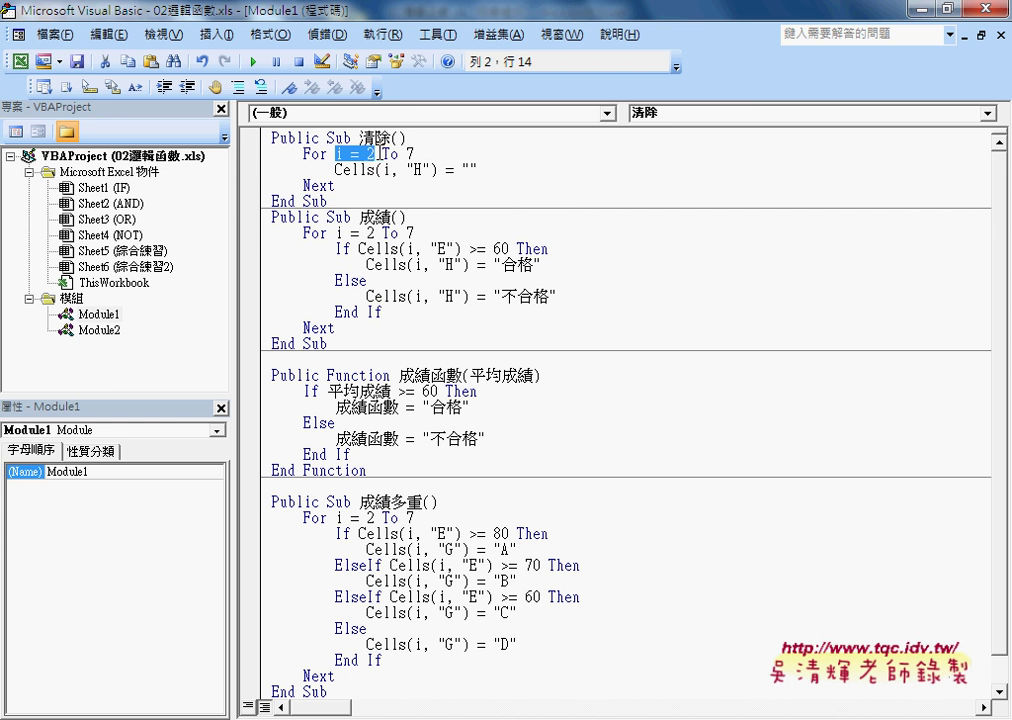
double_click(406, 14)
left_click_drag(403, 72, 388, 300)
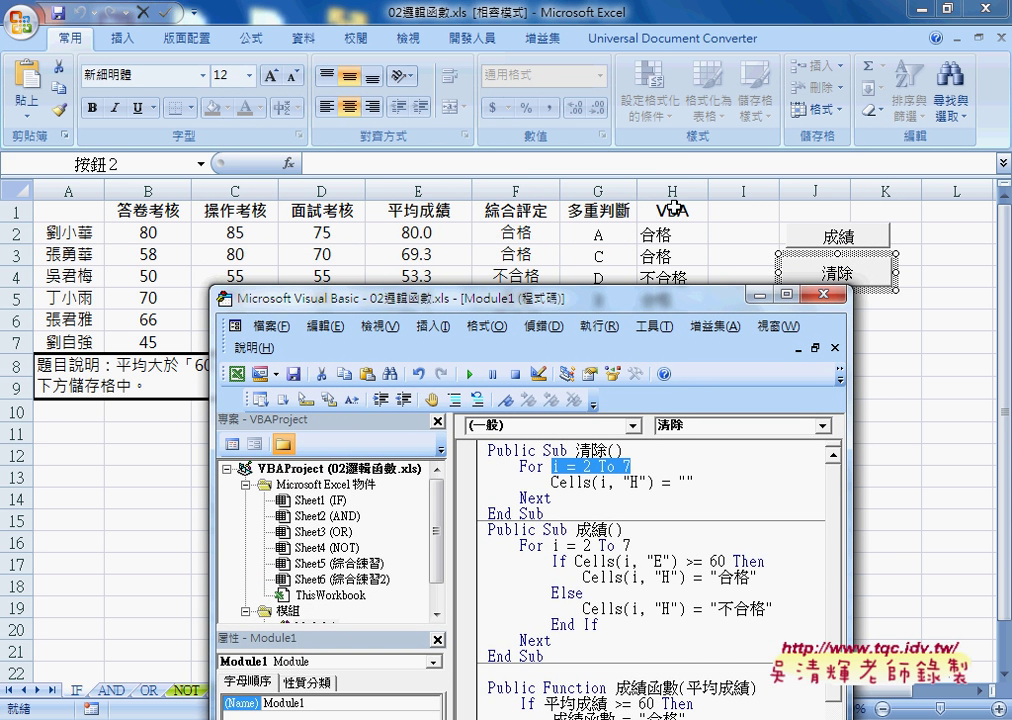
Step: Highlight Cells, i and the empty string in the 清除 macro's clearing loop
double_click(560, 482)
double_click(600, 482)
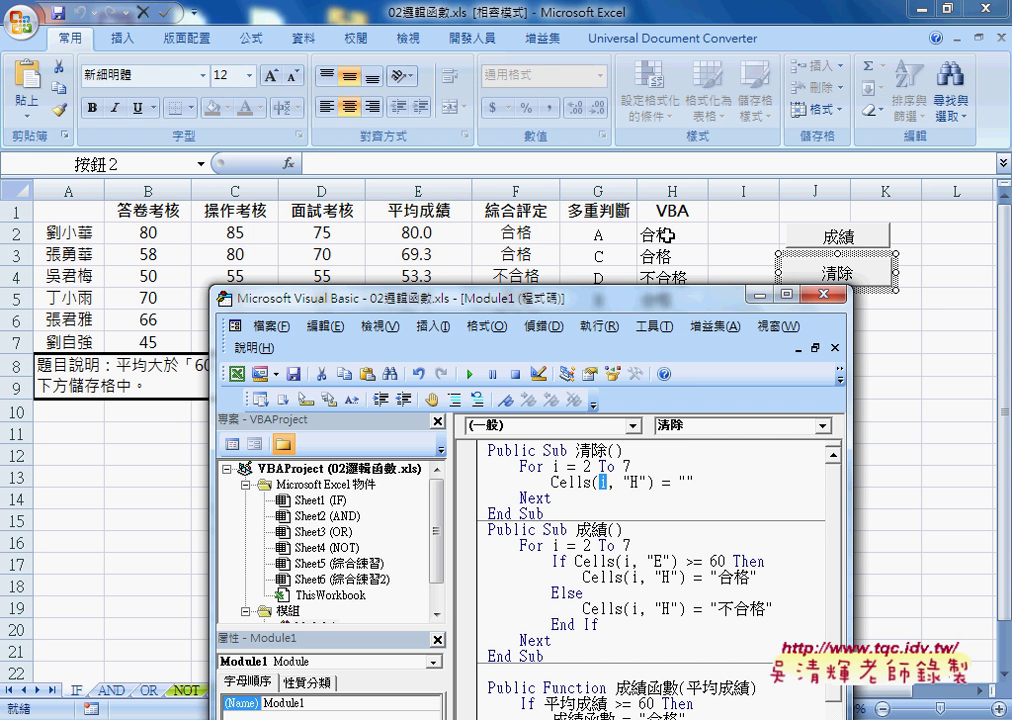
double_click(685, 482)
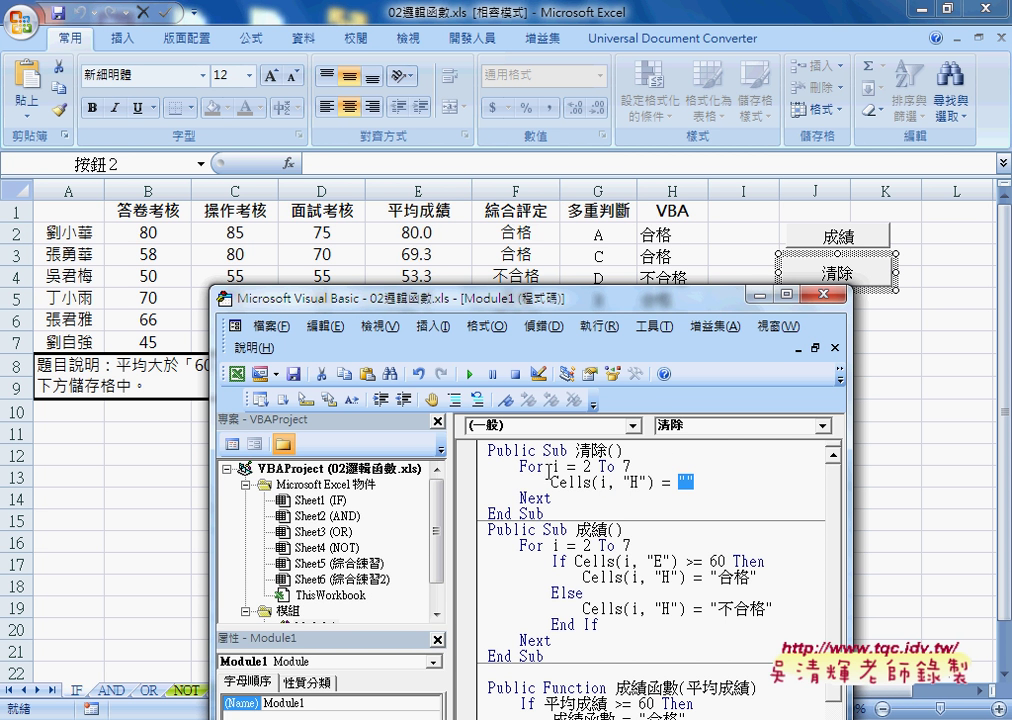
left_click(536, 466)
Step: Shift the editor window left and run the 清除 macro to empty H2:H7
left_click_drag(652, 305, 500, 287)
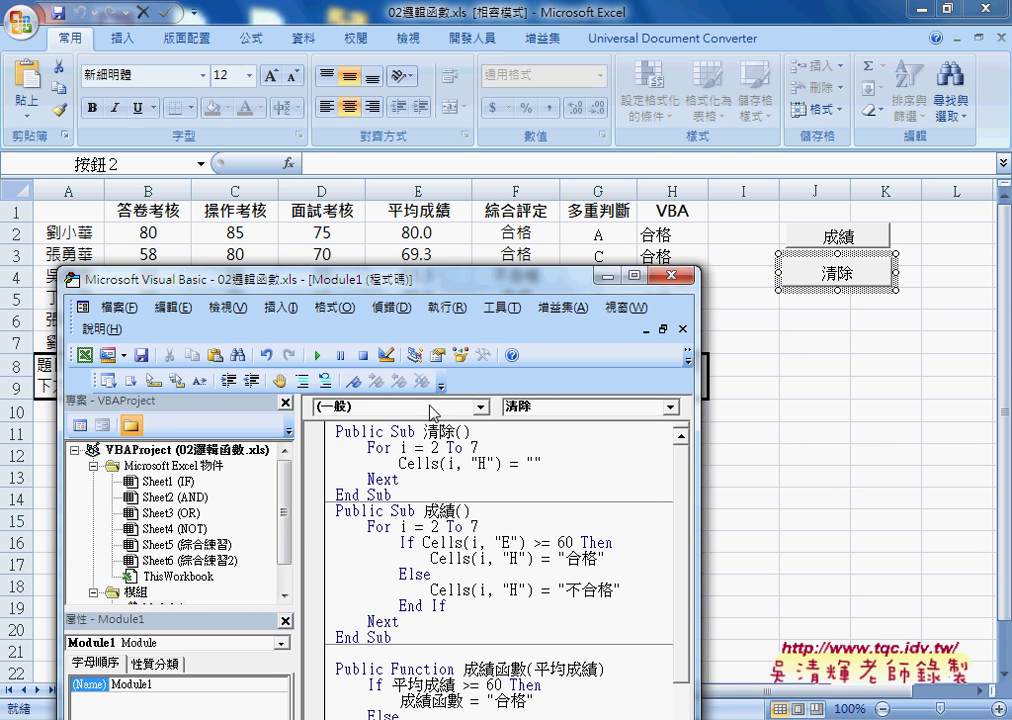
left_click_drag(300, 283, 242, 280)
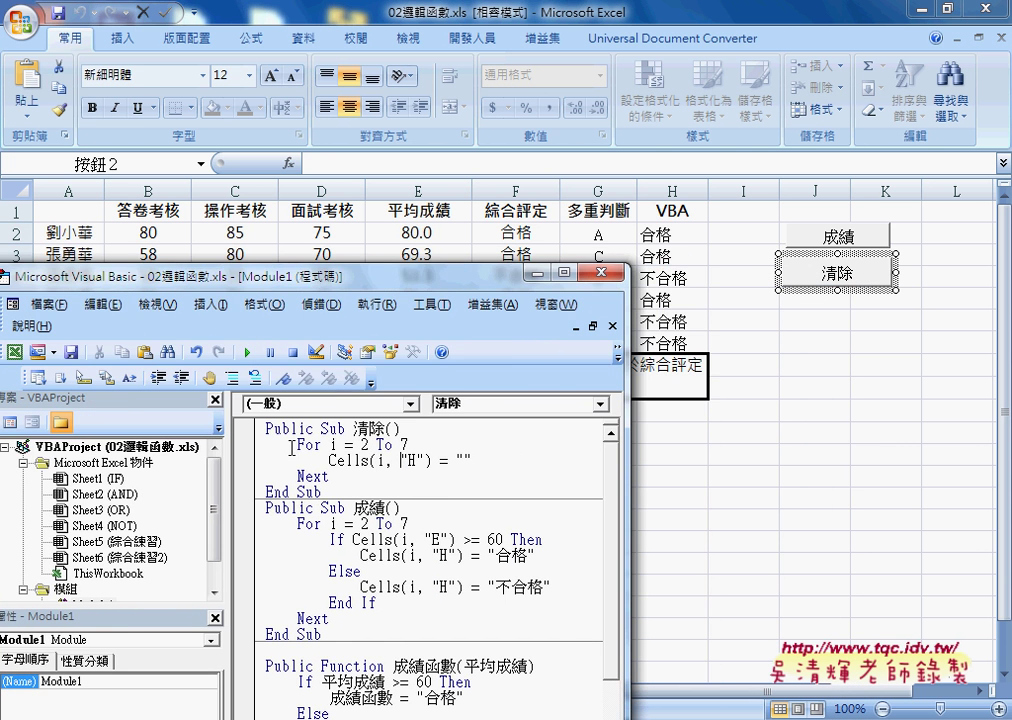
left_click(248, 356)
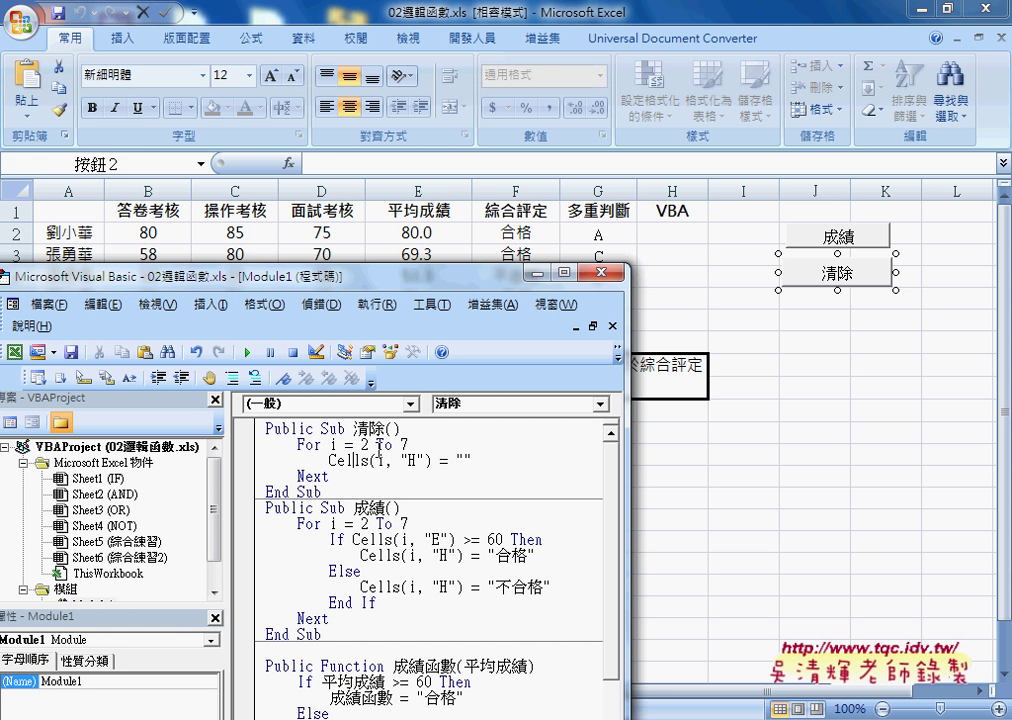
Step: Return to the sheet, select empty cell J6, and click the 成績 button to refill H2:H7
left_click(810, 364)
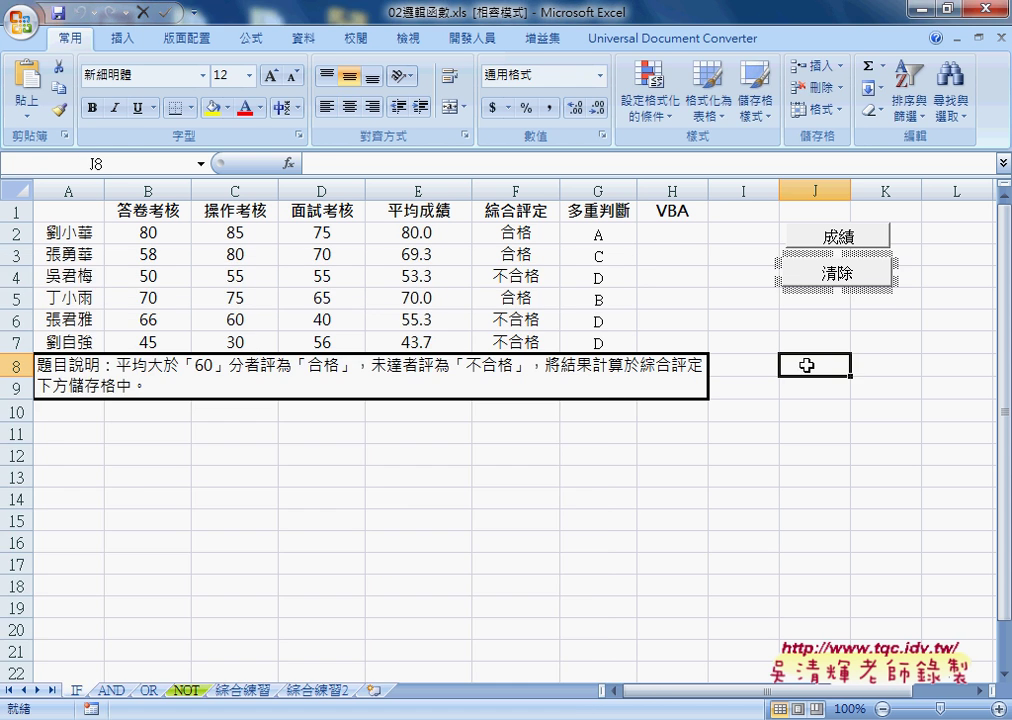
left_click(824, 322)
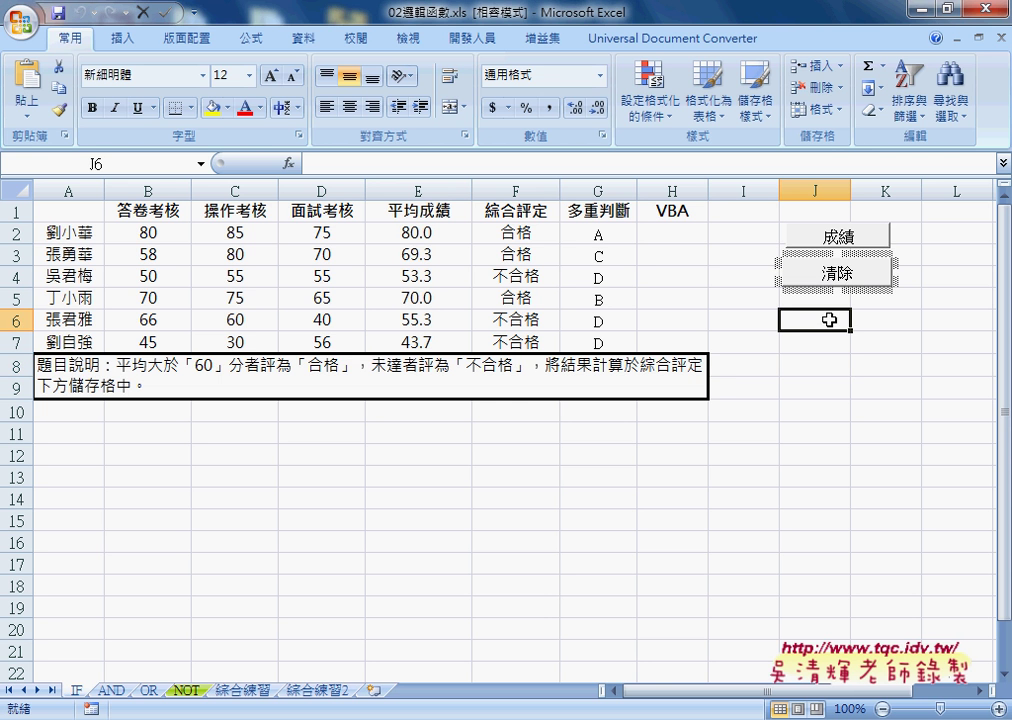
left_click(841, 238)
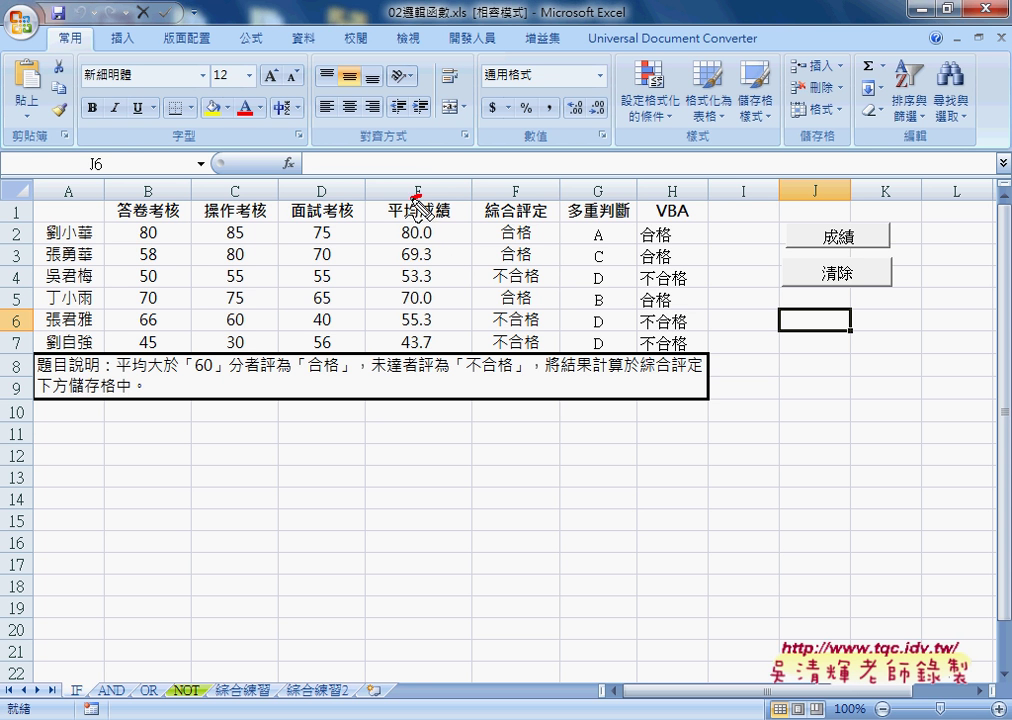
Step: Circle the E and H headers in red, underline E2's 80.0, and arrow to H2
mouse_move(424, 178)
left_mouse_down()
mouse_move(406, 192)
mouse_move(432, 180)
left_mouse_up()
left_click_drag(411, 241, 431, 240)
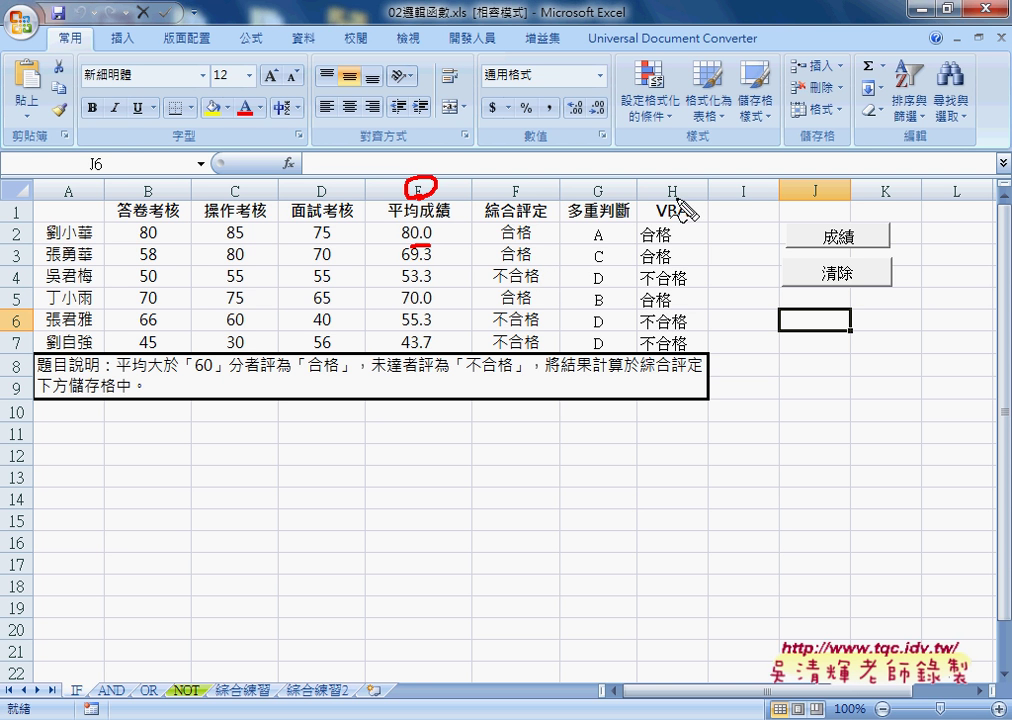
mouse_move(745, 205)
left_mouse_down()
mouse_move(700, 228)
mouse_move(708, 232)
left_mouse_up()
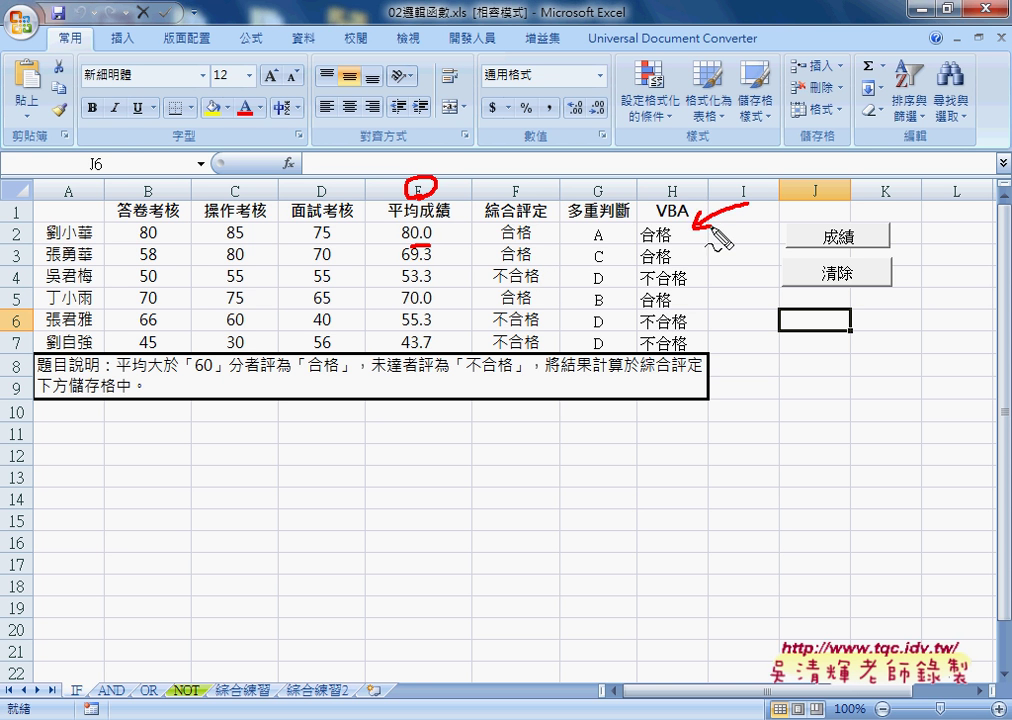
left_click_drag(680, 183, 683, 192)
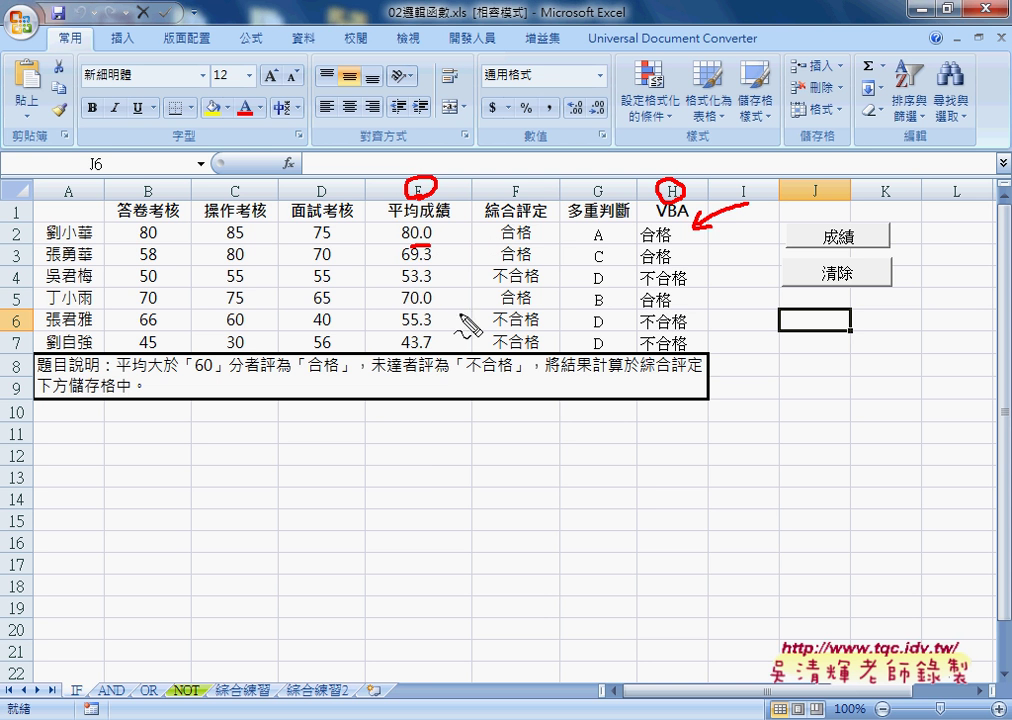
Step: Hand-write and underline If cells(i,"E") below the table, circling E2's 80.0
mouse_move(417, 427)
left_mouse_down()
mouse_move(435, 426)
mouse_move(426, 460)
mouse_move(446, 462)
left_mouse_up()
left_click_drag(438, 441, 456, 441)
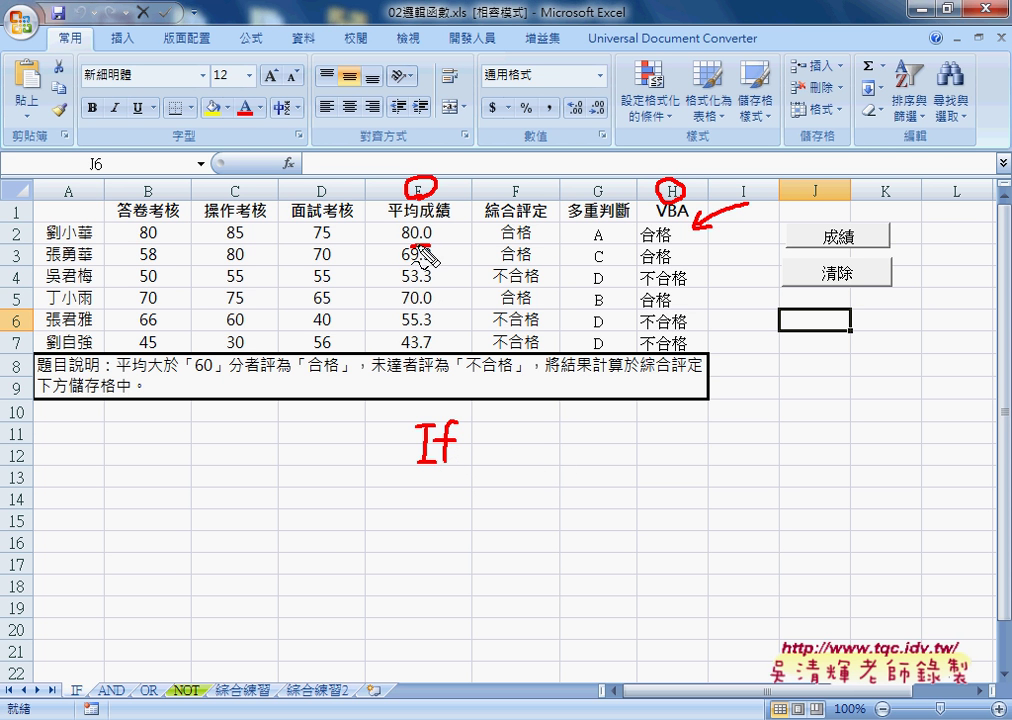
left_click_drag(419, 473, 446, 473)
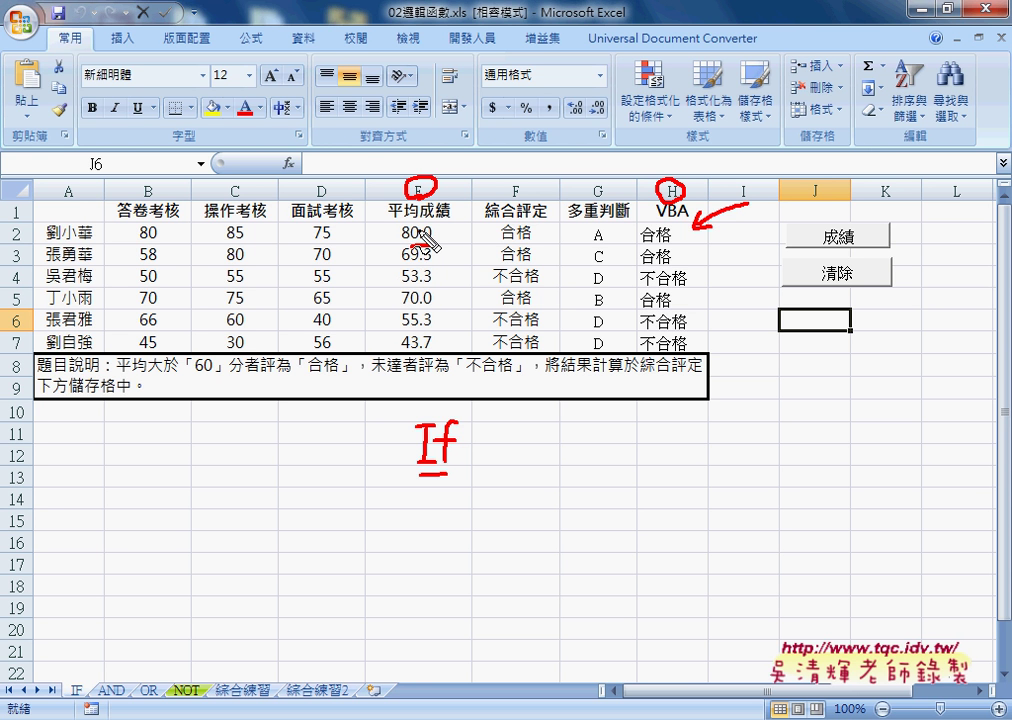
mouse_move(409, 223)
left_mouse_down()
mouse_move(404, 244)
mouse_move(440, 226)
left_mouse_up()
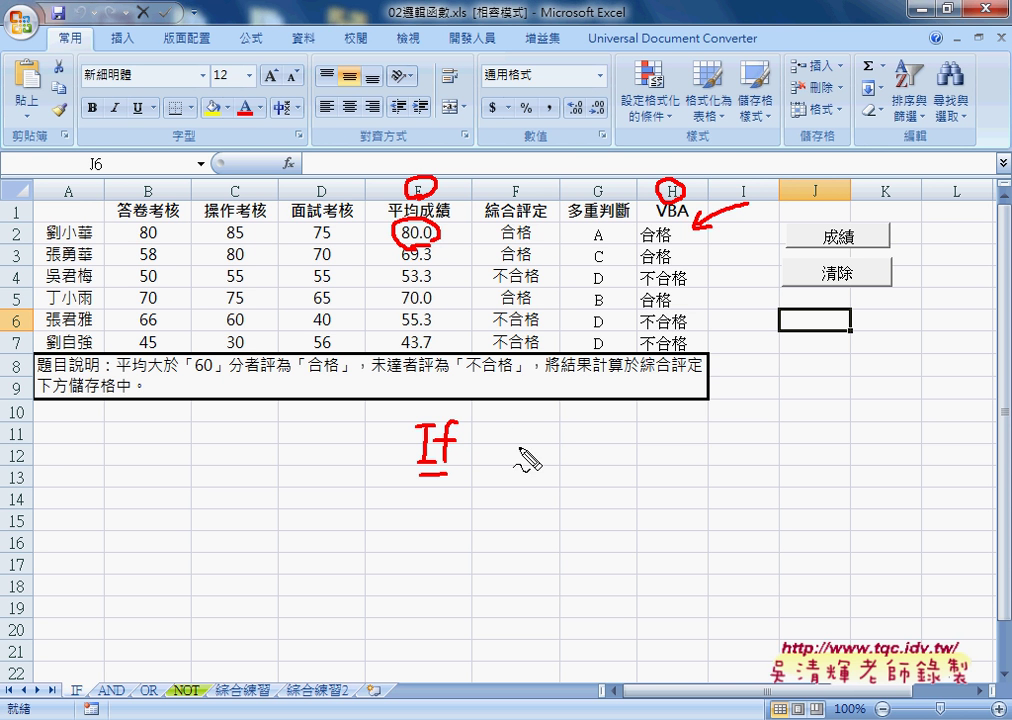
mouse_move(503, 441)
left_mouse_down()
mouse_move(499, 462)
mouse_move(519, 446)
mouse_move(527, 460)
mouse_move(552, 460)
left_mouse_up()
left_click_drag(590, 422, 574, 458)
mouse_move(604, 412)
left_mouse_down()
mouse_move(603, 458)
mouse_move(618, 462)
mouse_move(626, 435)
mouse_move(668, 458)
mouse_move(679, 428)
mouse_move(692, 455)
left_mouse_up()
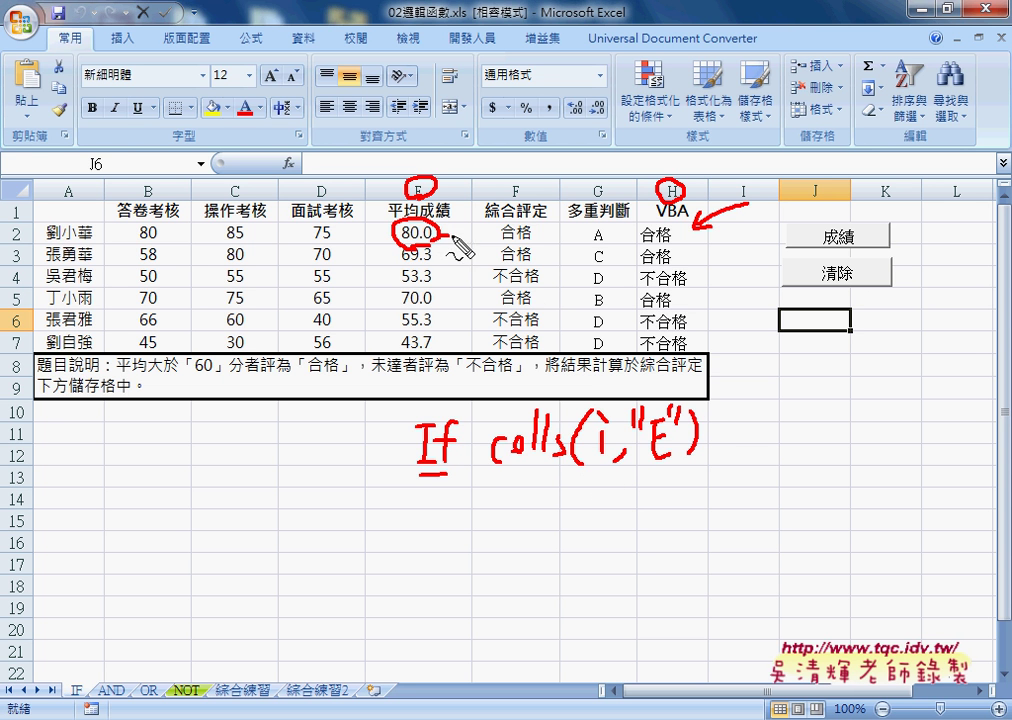
Step: Arrow E2's 80.0 to the note, write >=60 Then, and arrow it up to H2
mouse_move(452, 238)
left_mouse_down()
mouse_move(590, 390)
mouse_move(604, 365)
left_mouse_up()
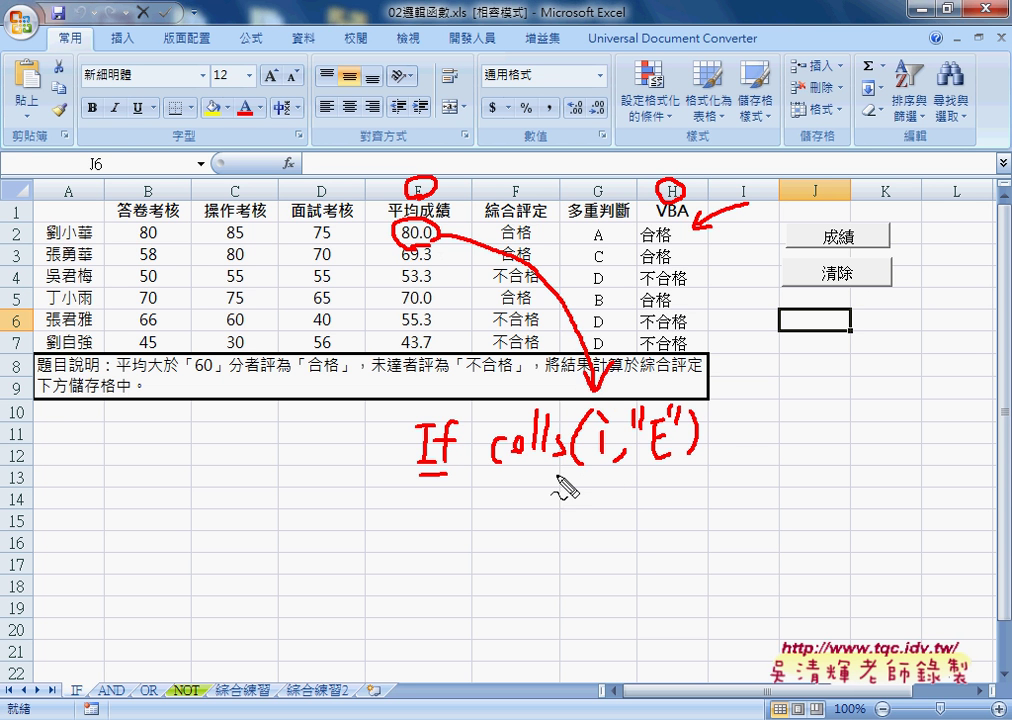
left_click_drag(518, 467, 672, 468)
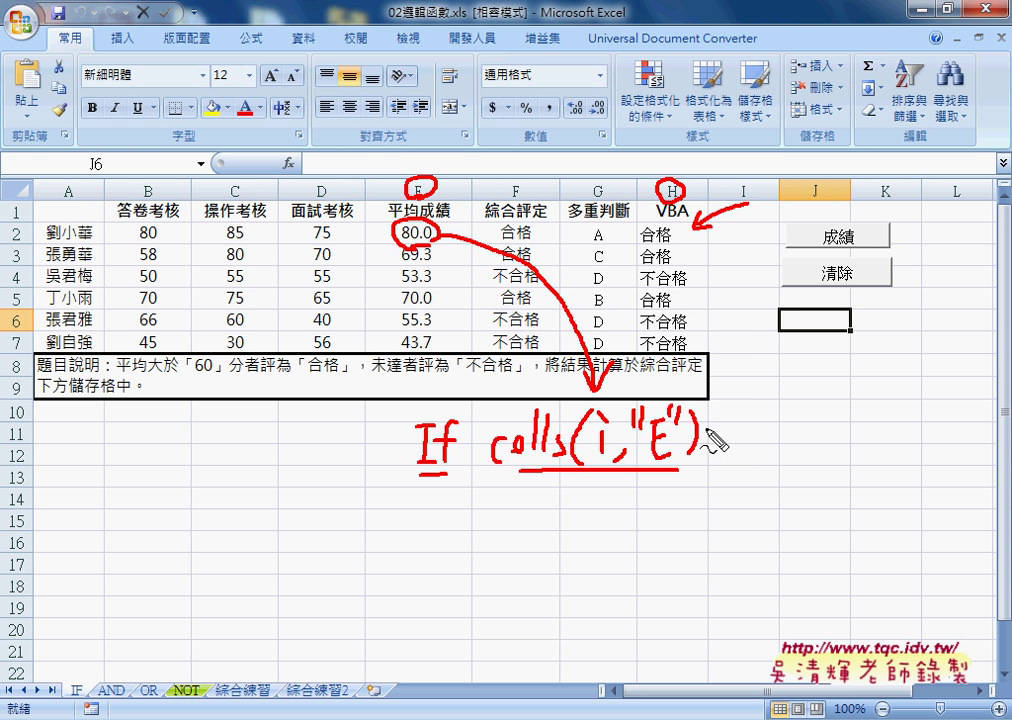
mouse_move(706, 426)
left_mouse_down()
mouse_move(708, 445)
mouse_move(757, 429)
mouse_move(776, 458)
mouse_move(768, 450)
mouse_move(813, 441)
mouse_move(797, 430)
mouse_move(806, 428)
left_mouse_up()
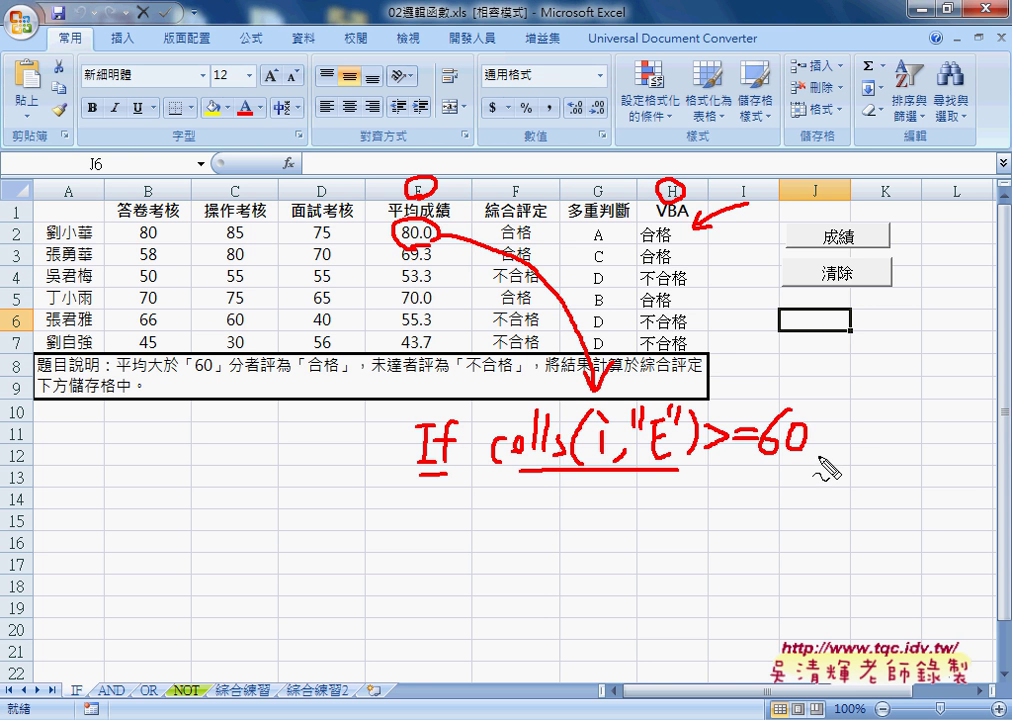
mouse_move(843, 409)
left_mouse_down()
mouse_move(880, 411)
mouse_move(856, 447)
mouse_move(916, 446)
left_mouse_up()
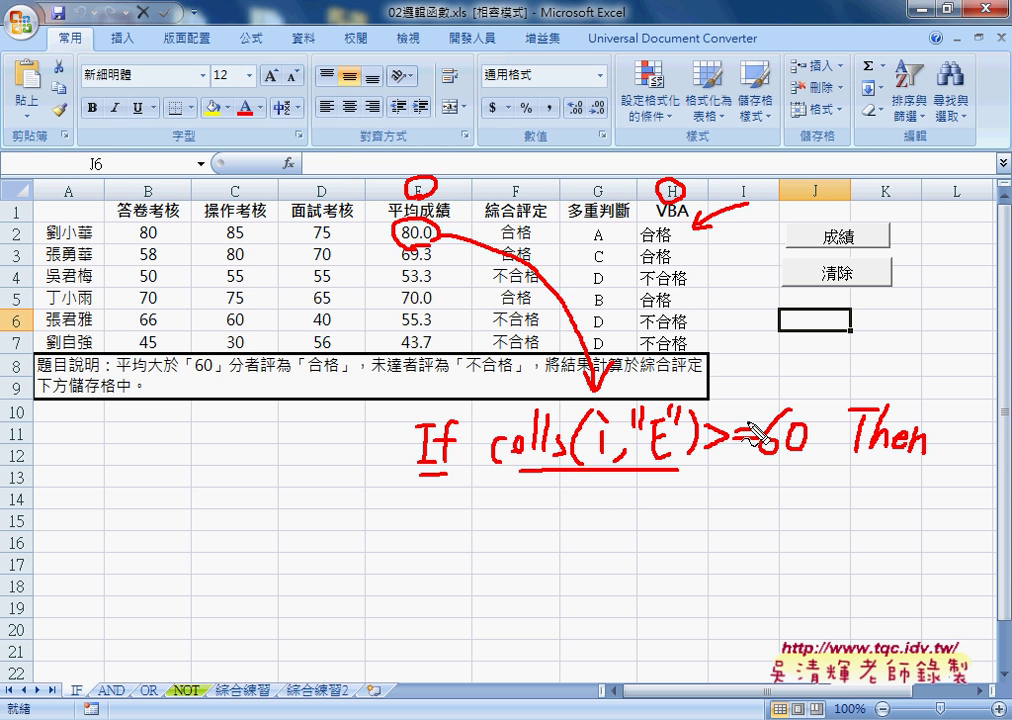
mouse_move(767, 402)
left_mouse_down()
mouse_move(691, 256)
mouse_move(700, 240)
left_mouse_up()
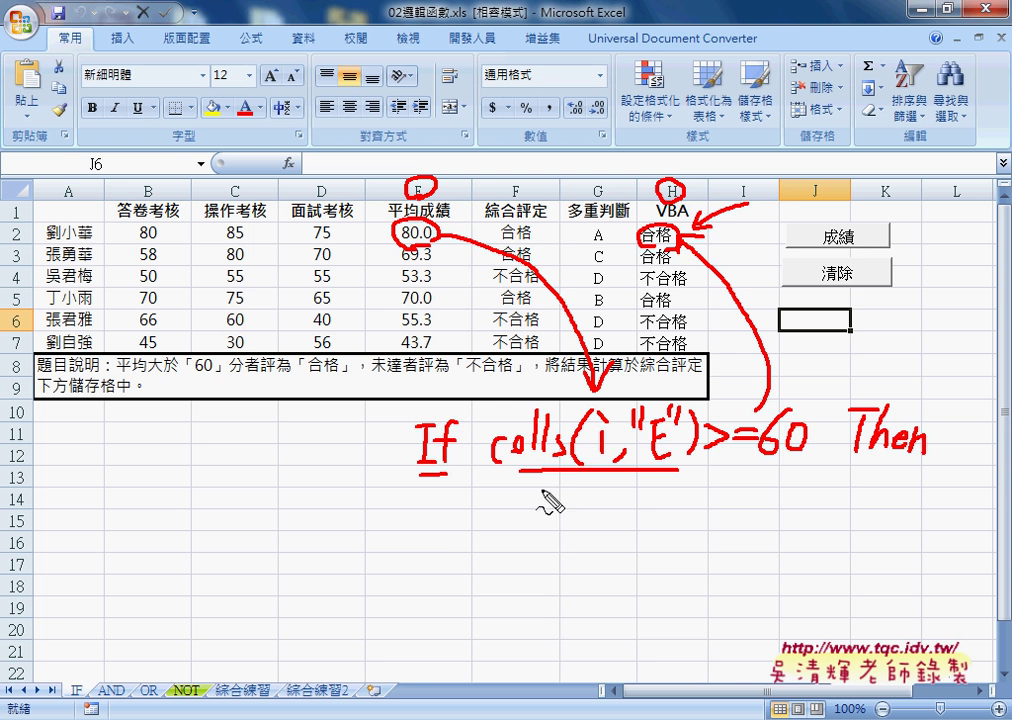
Step: Hand-write → Cells(i,"H")="xx" on the line below the If condition
mouse_move(509, 503)
left_mouse_down()
mouse_move(503, 519)
mouse_move(555, 530)
left_mouse_up()
left_click_drag(565, 497, 567, 530)
mouse_move(412, 519)
left_mouse_down()
mouse_move(466, 520)
mouse_move(453, 532)
left_mouse_up()
mouse_move(606, 505)
left_mouse_down()
mouse_move(597, 527)
mouse_move(649, 530)
left_mouse_up()
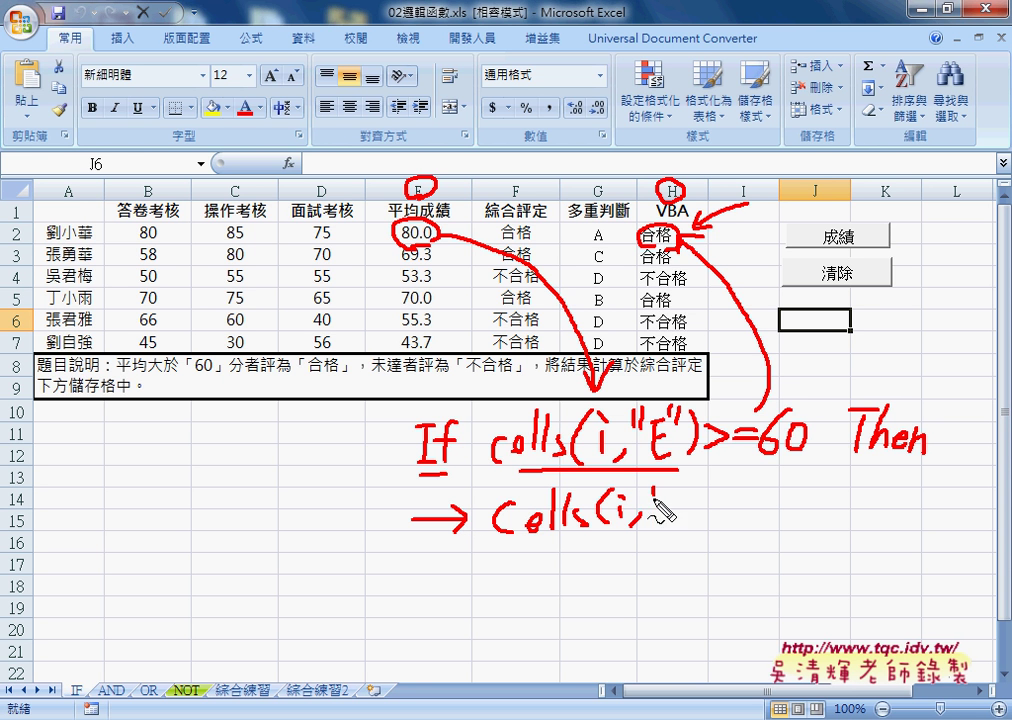
mouse_move(666, 486)
left_mouse_down()
mouse_move(664, 500)
mouse_move(683, 514)
mouse_move(700, 498)
mouse_move(700, 514)
mouse_move(725, 498)
mouse_move(740, 526)
mouse_move(770, 493)
left_mouse_up()
left_click_drag(752, 502, 795, 503)
mouse_move(806, 489)
left_mouse_down()
mouse_move(812, 512)
mouse_move(852, 512)
left_mouse_up()
mouse_move(852, 490)
left_mouse_down()
mouse_move(834, 514)
mouse_move(855, 490)
left_mouse_up()
left_click_drag(866, 472, 864, 490)
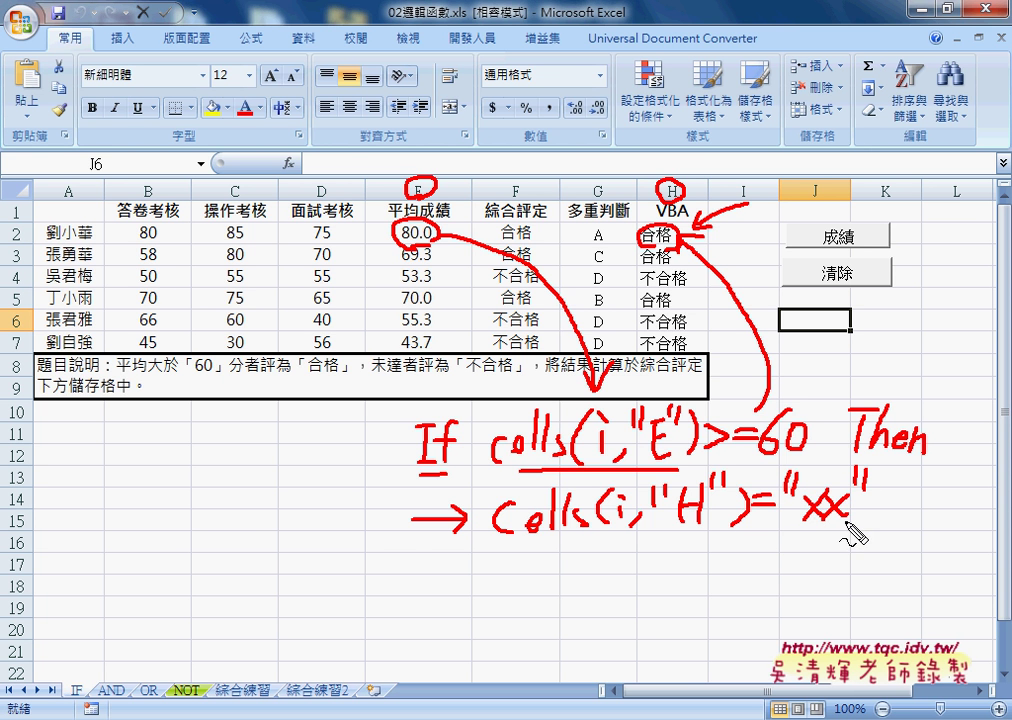
Step: Hand-write Else and then End If beneath it to close the If block
mouse_move(401, 551)
left_mouse_down()
mouse_move(421, 552)
mouse_move(426, 581)
mouse_move(423, 566)
mouse_move(440, 581)
mouse_move(506, 580)
left_mouse_up()
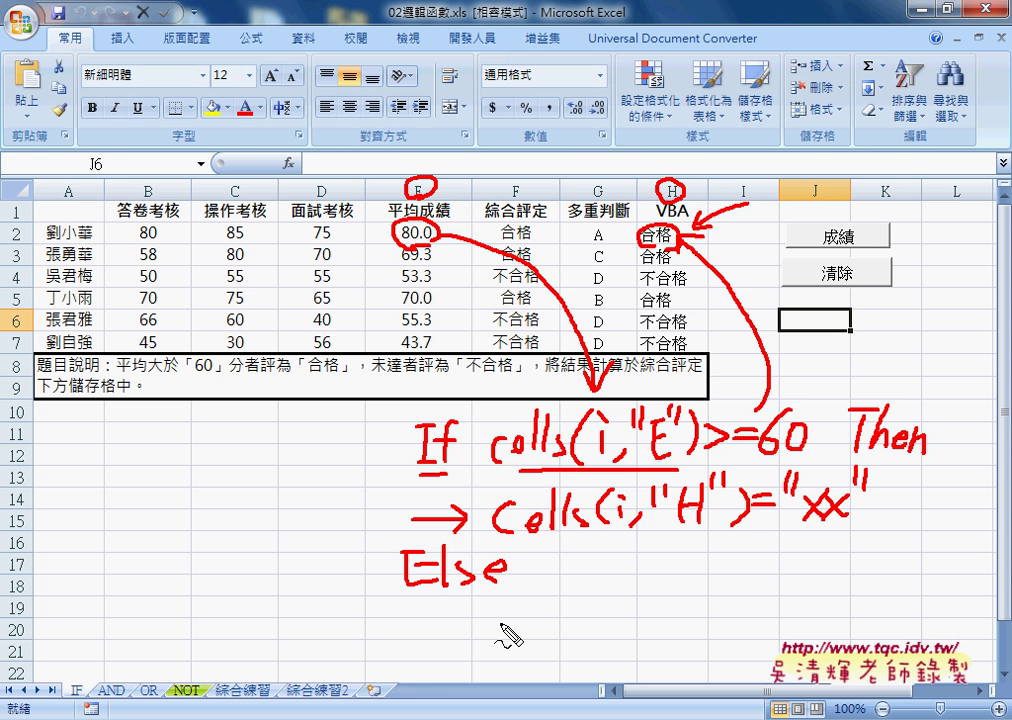
mouse_move(409, 648)
left_mouse_down()
mouse_move(428, 650)
mouse_move(428, 678)
mouse_move(422, 663)
mouse_move(458, 676)
left_mouse_up()
left_click_drag(466, 640, 468, 678)
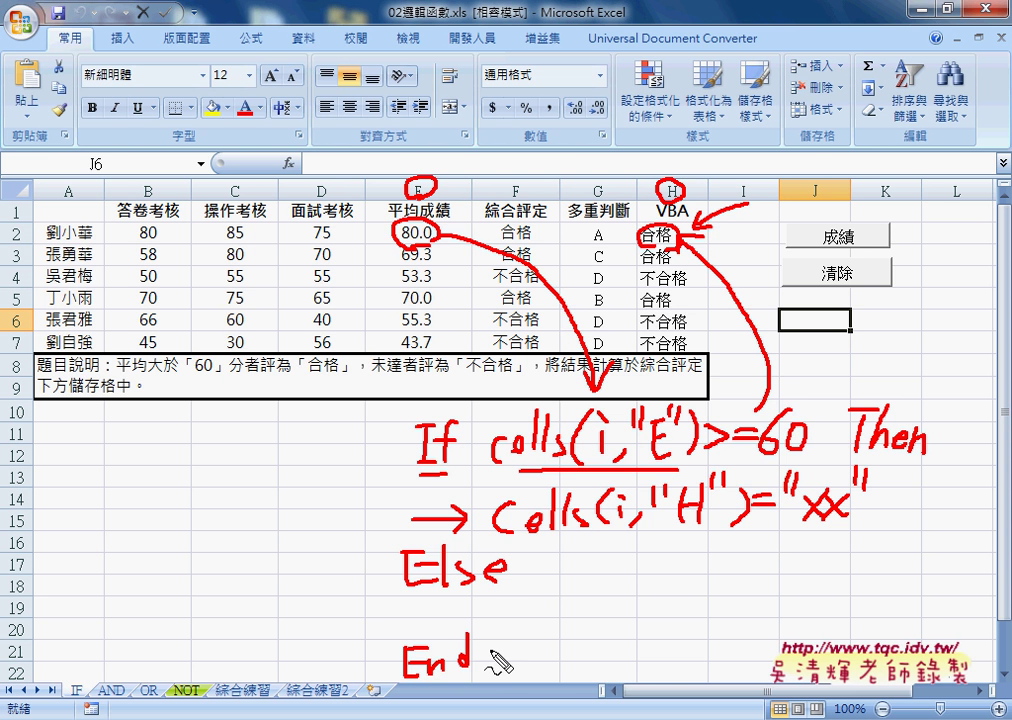
left_click_drag(505, 630, 520, 628)
left_click_drag(512, 630, 515, 672)
mouse_move(505, 675)
left_mouse_down()
mouse_move(530, 672)
mouse_move(542, 648)
mouse_move(540, 692)
left_mouse_up()
left_click_drag(531, 662, 560, 660)
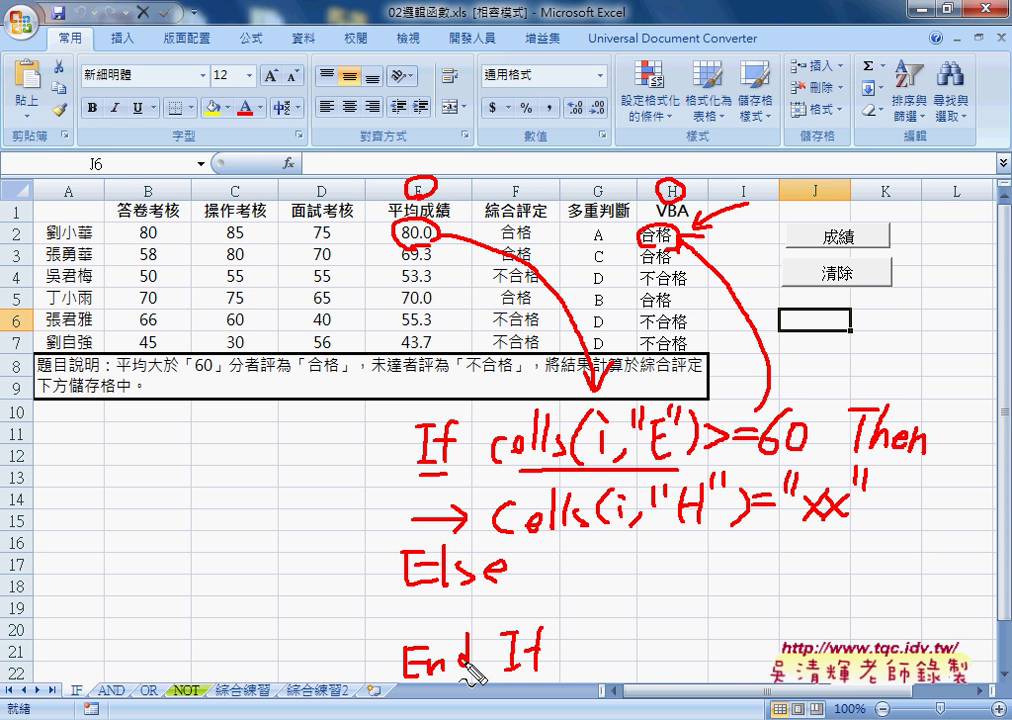
Step: Erase the red ink, empty H2:H7 with the 清除 button, and show the 開發人員 tab
key("Escape")
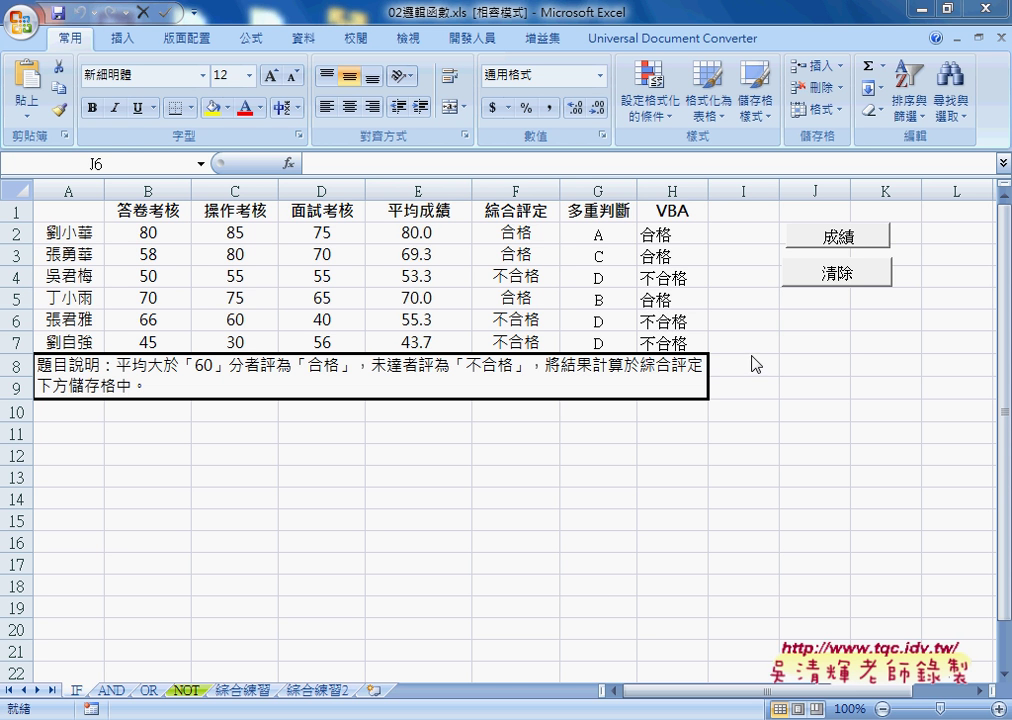
left_click(838, 282)
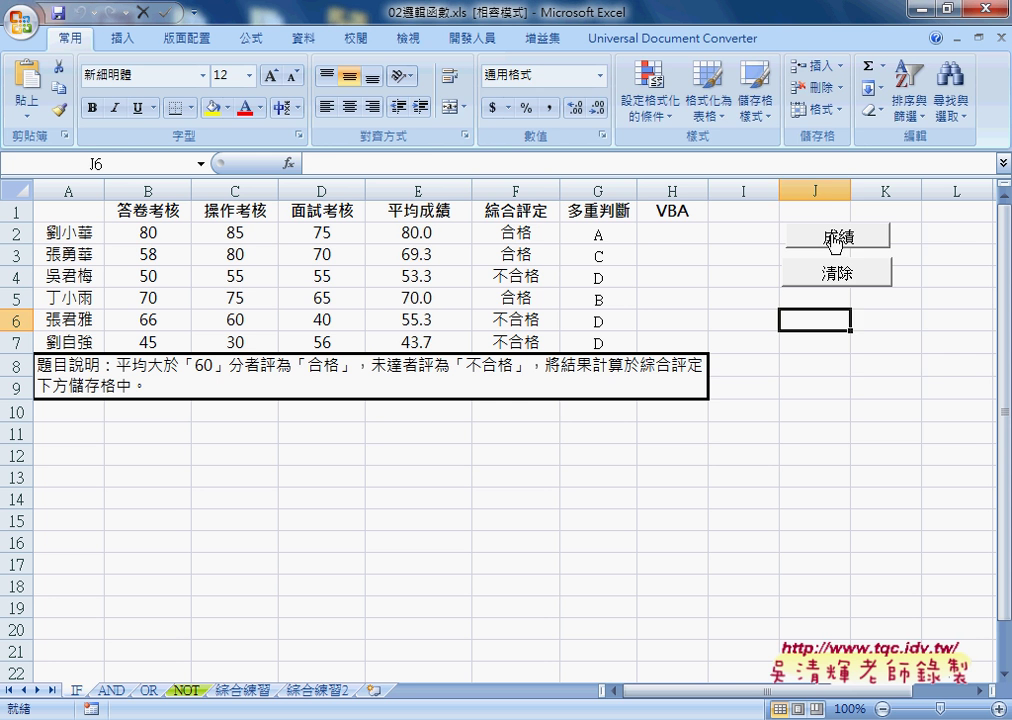
right_click(835, 243)
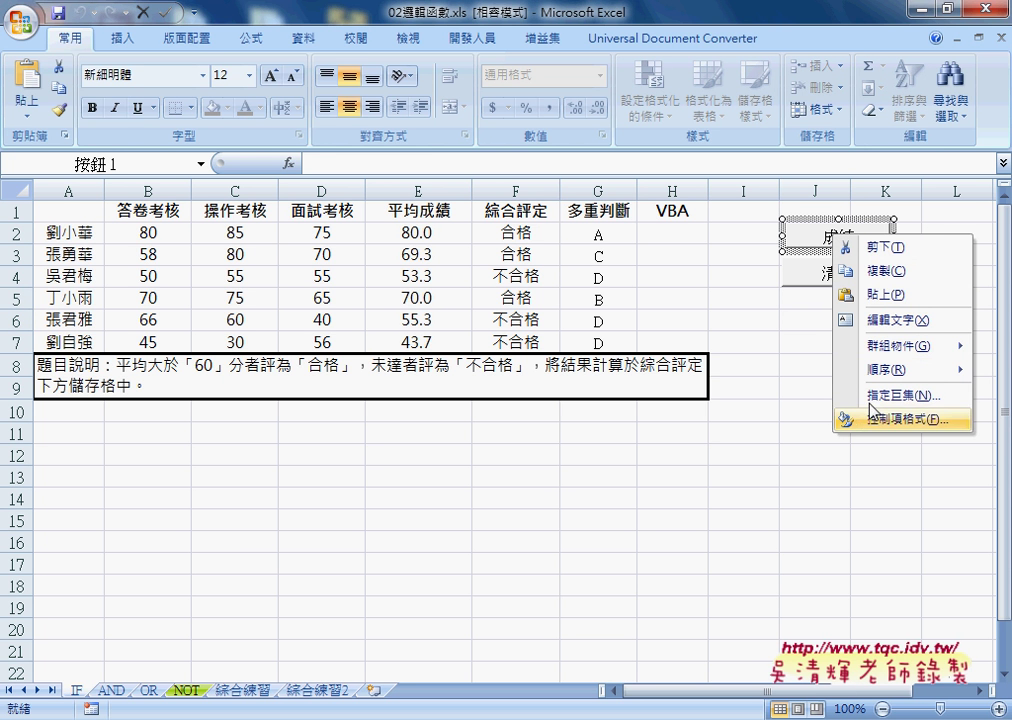
left_click(482, 38)
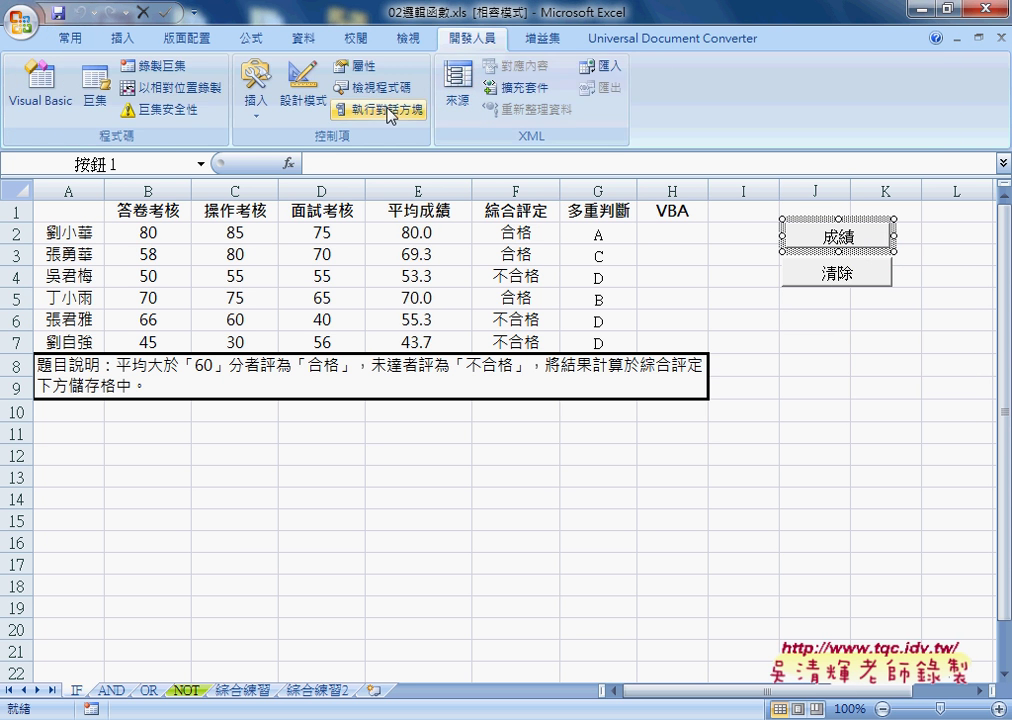